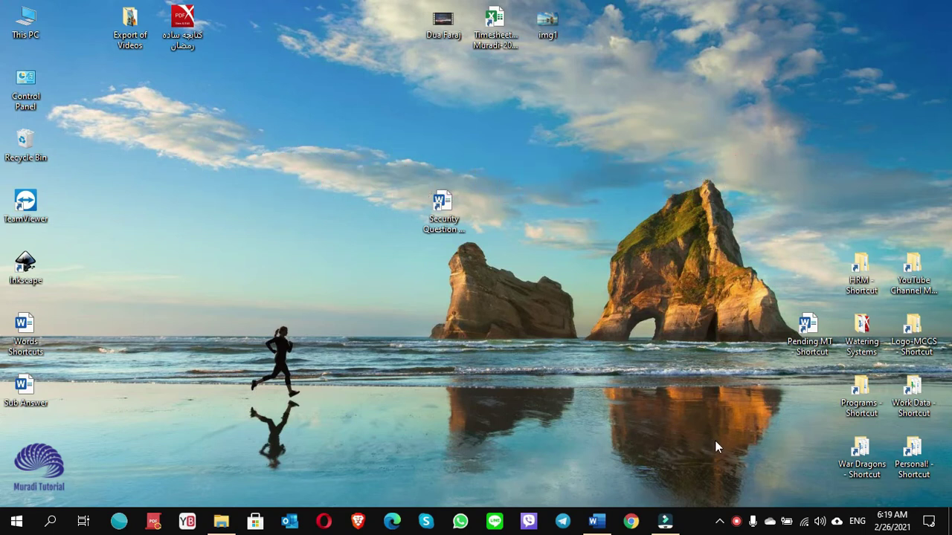
Launch Task Manager from the taskbar, maximize it, and show its Startup list.
{"action": "right_click", "coordinate": [699, 524]}
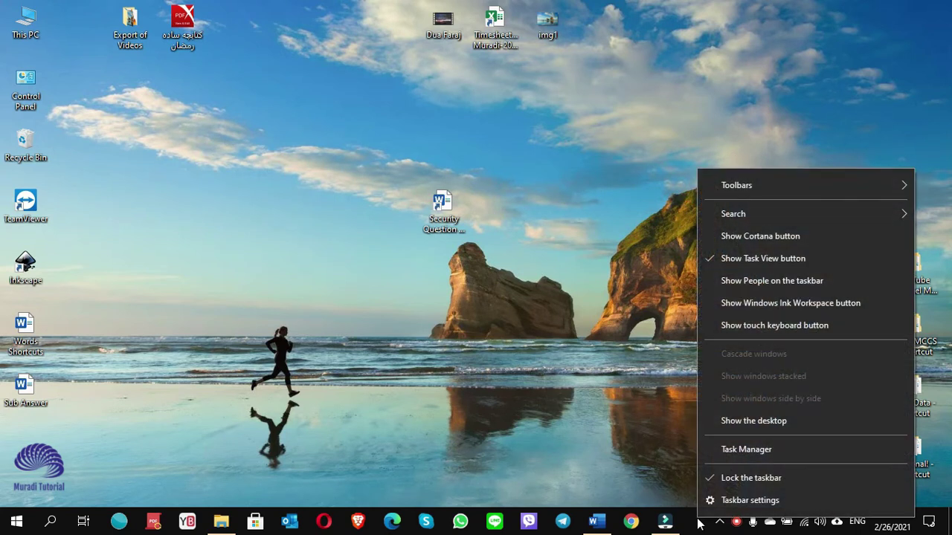
{"action": "left_click", "coordinate": [722, 450]}
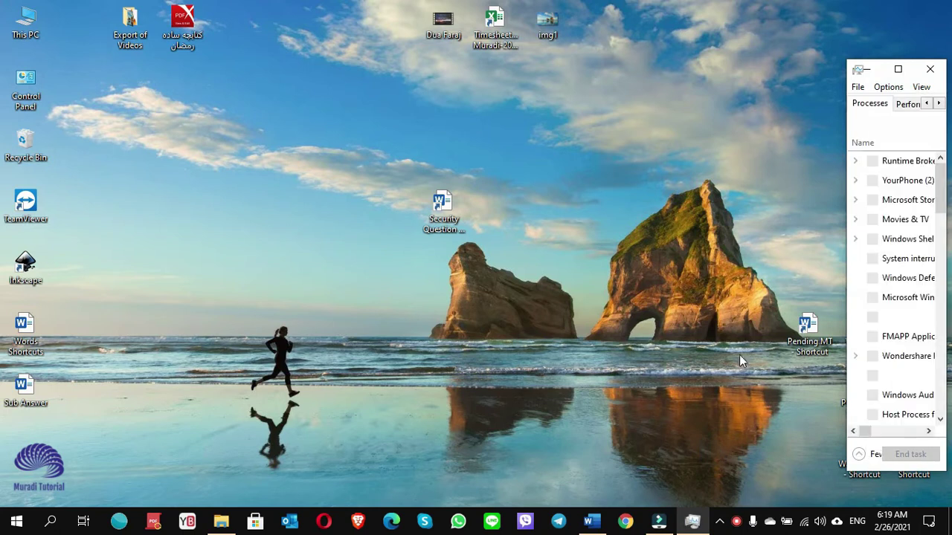
{"action": "left_click", "coordinate": [898, 71]}
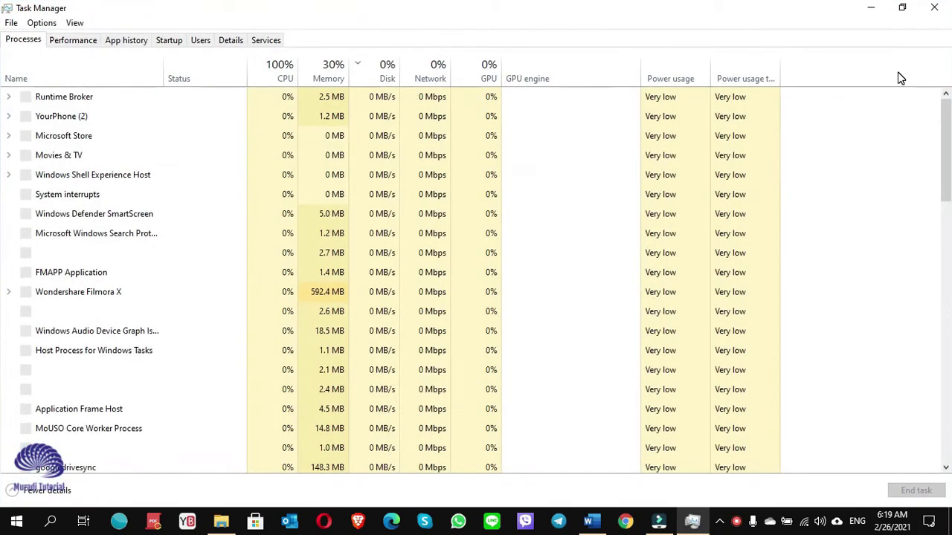
{"action": "left_click", "coordinate": [171, 44]}
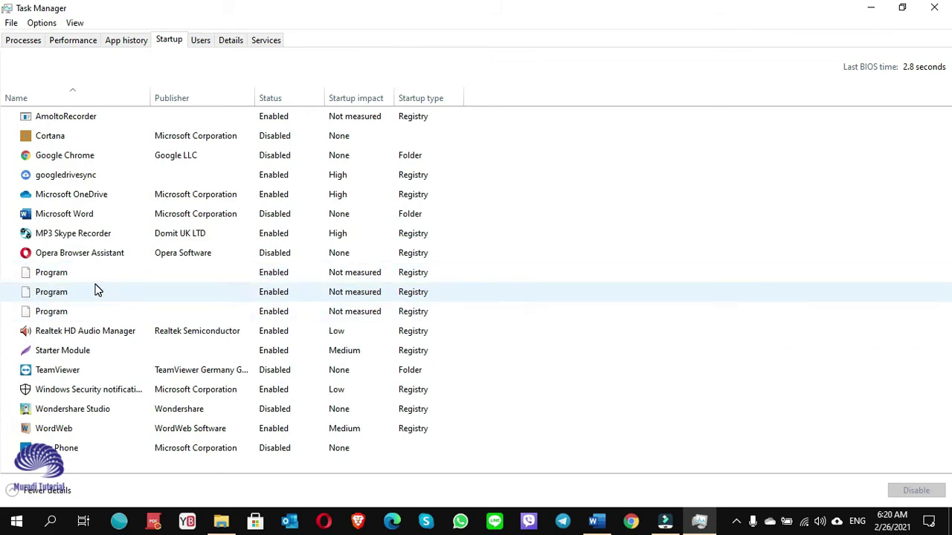
Add the Command line column and inspect the three Program entries' CorelDRAW, IDA and Wondershare paths.
{"action": "right_click", "coordinate": [100, 99]}
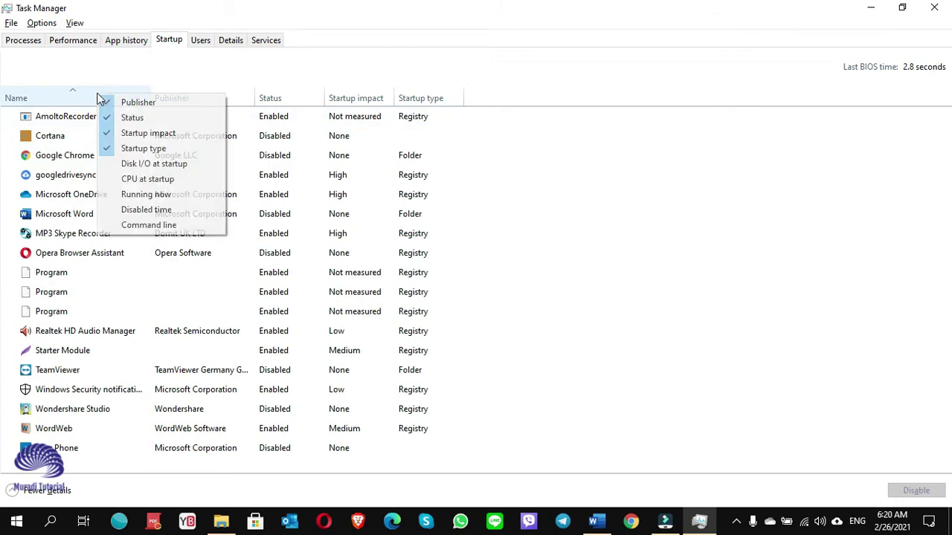
{"action": "left_click", "coordinate": [125, 225]}
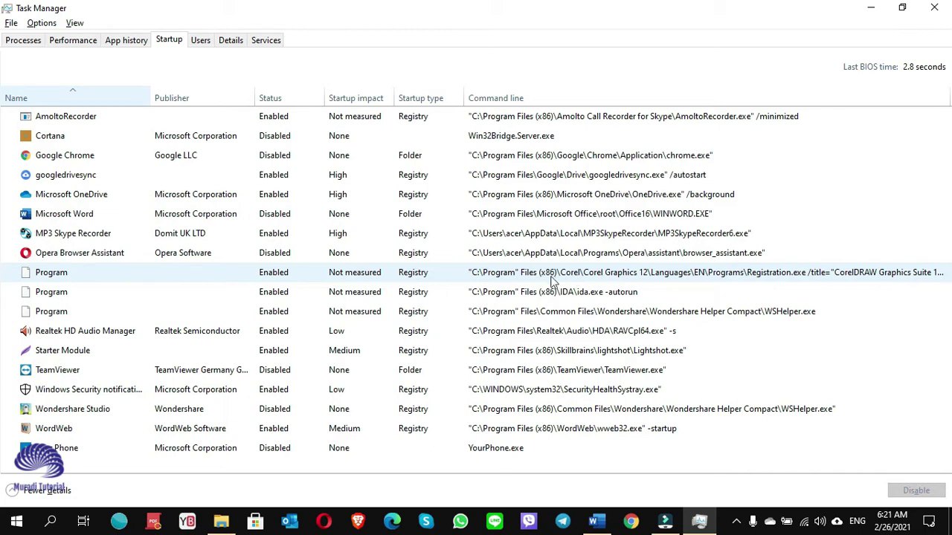
{"action": "left_click", "coordinate": [498, 283]}
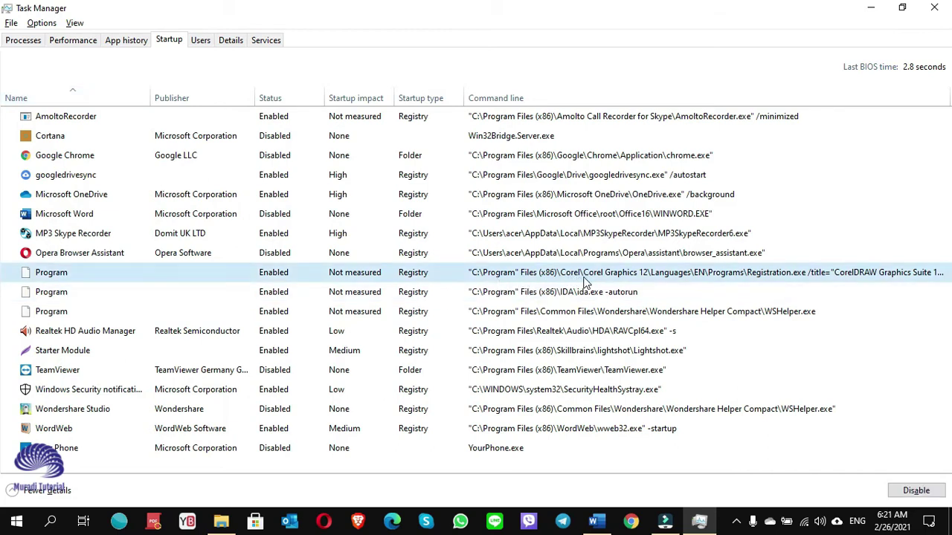
{"action": "left_click", "coordinate": [560, 298]}
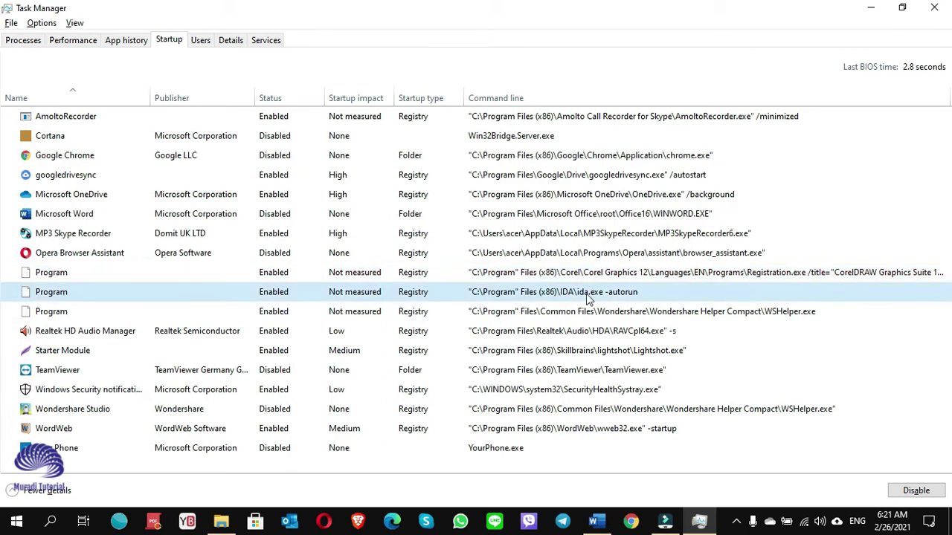
{"action": "left_click", "coordinate": [622, 315]}
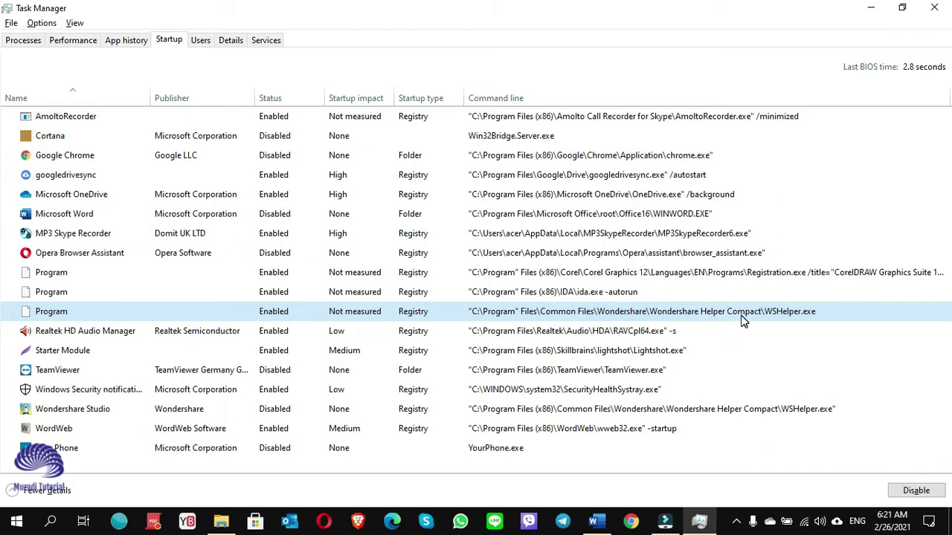
{"action": "left_click", "coordinate": [525, 279]}
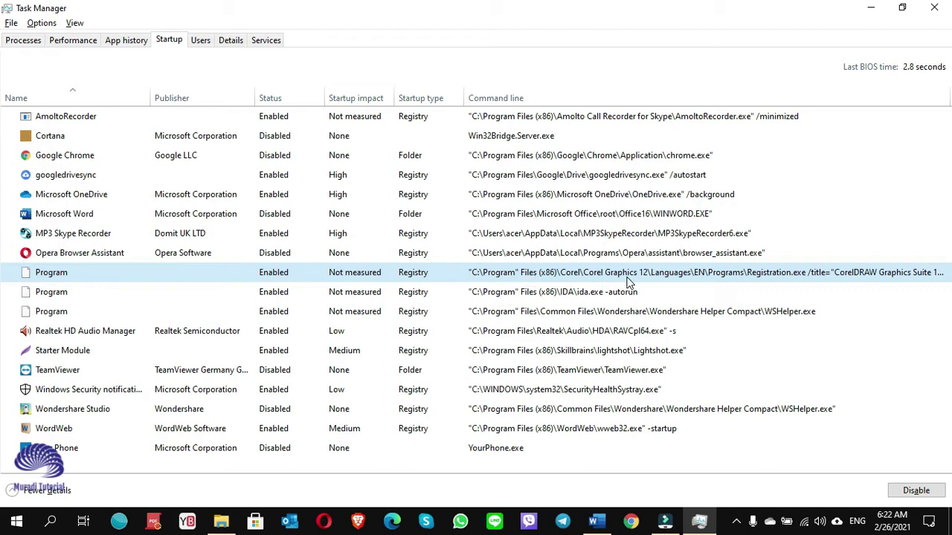
Search 'my pc', then browse Local Disk (C:)'s Program Files and Program Files (x86) folders.
{"action": "left_click", "coordinate": [51, 523]}
{"action": "type", "text": "m"}
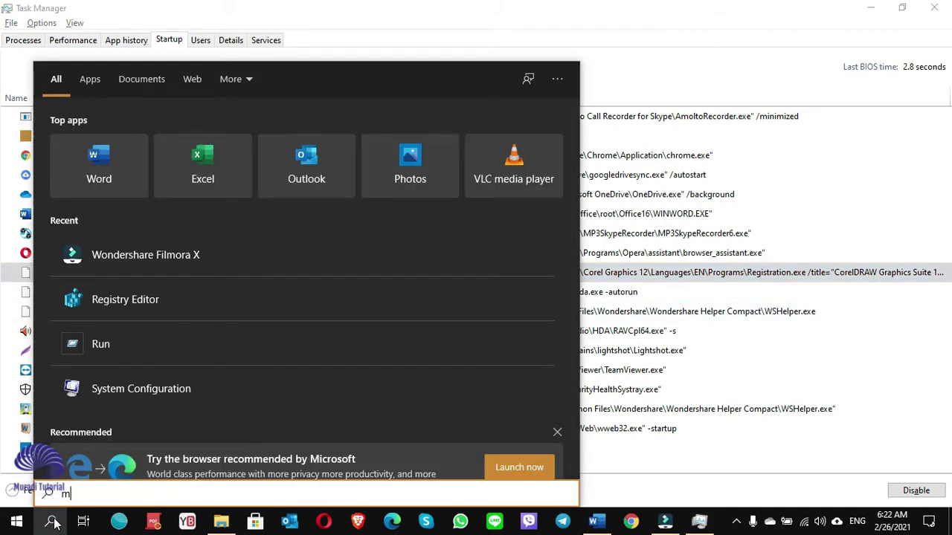
{"action": "type", "text": "y"}
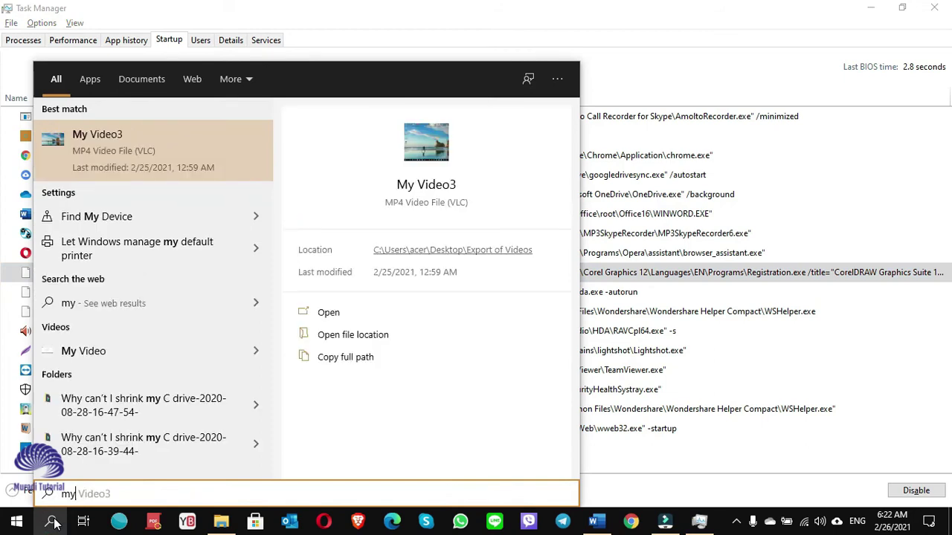
{"action": "type", "text": " pc"}
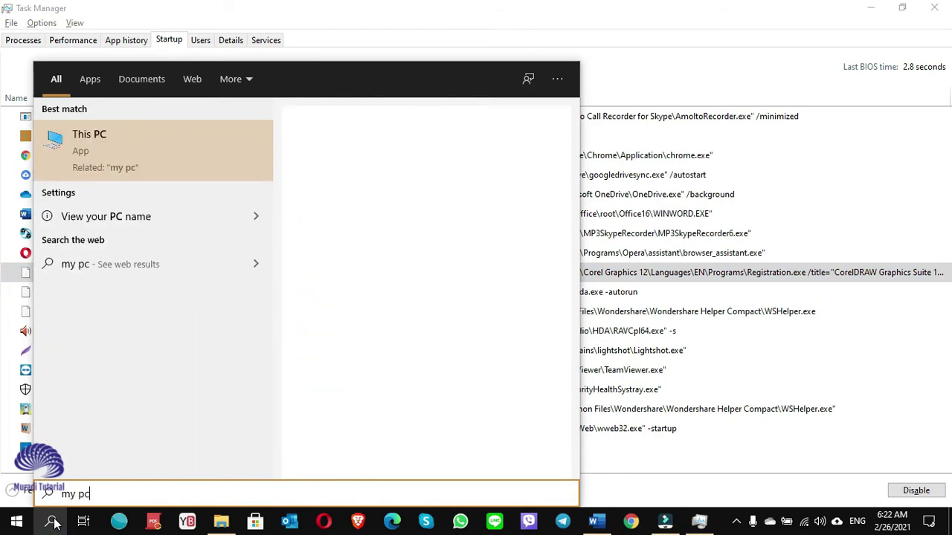
{"action": "key", "text": "Return"}
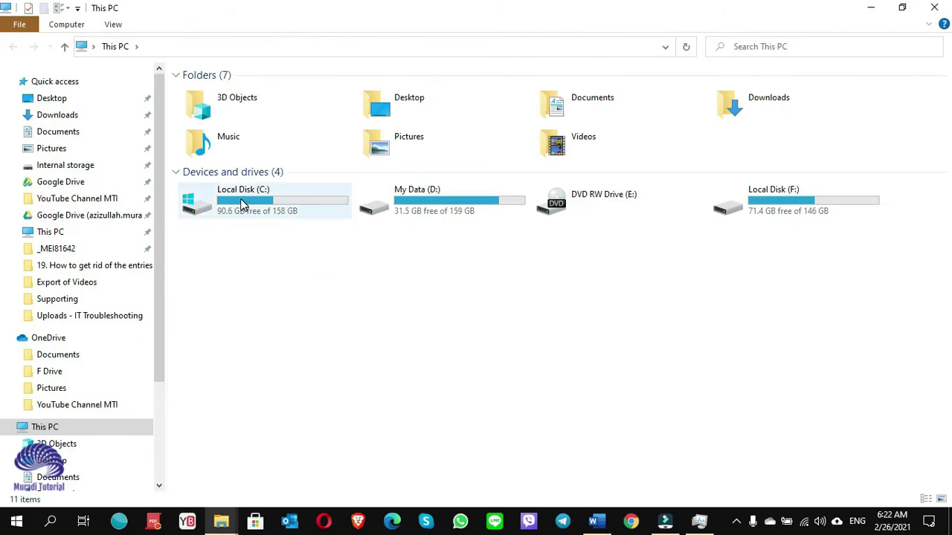
{"action": "double_click", "coordinate": [240, 199]}
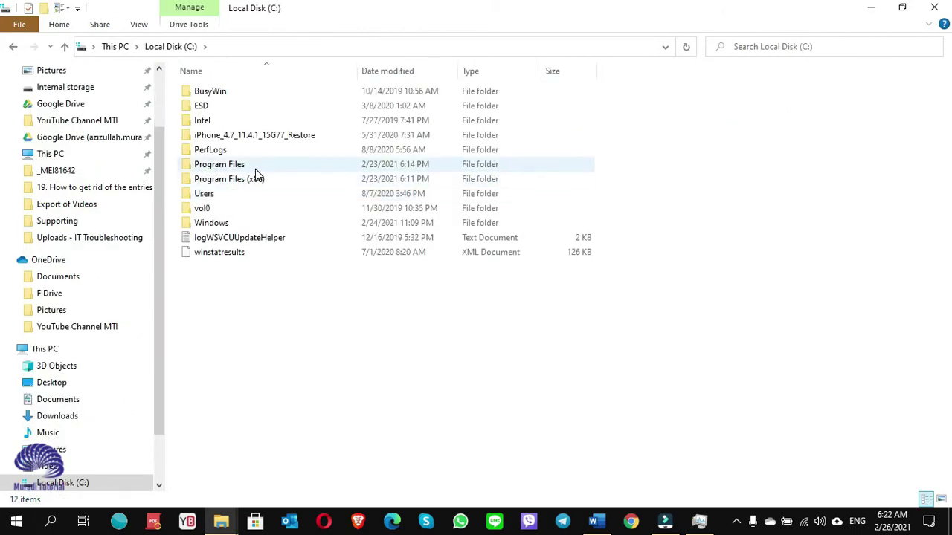
{"action": "double_click", "coordinate": [255, 168]}
{"action": "left_click", "coordinate": [255, 165]}
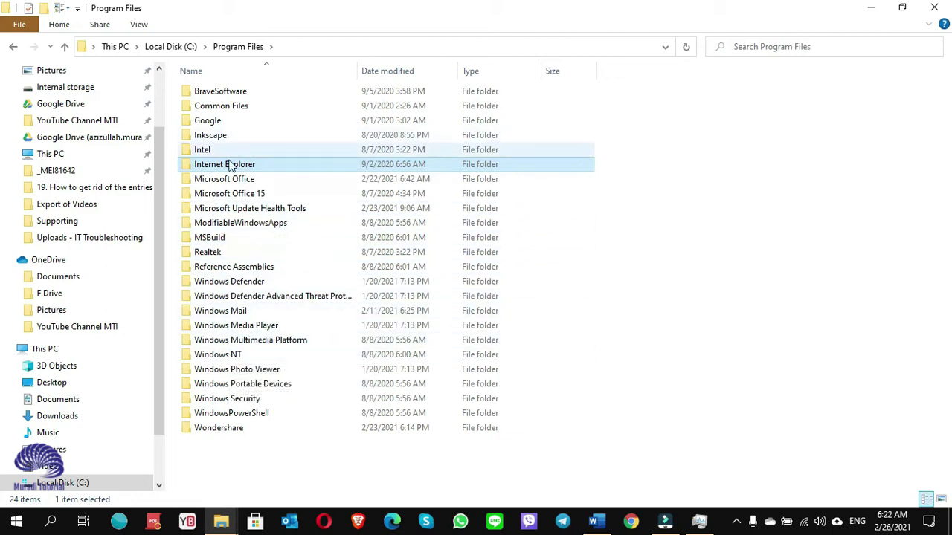
{"action": "key", "text": "BackSpace"}
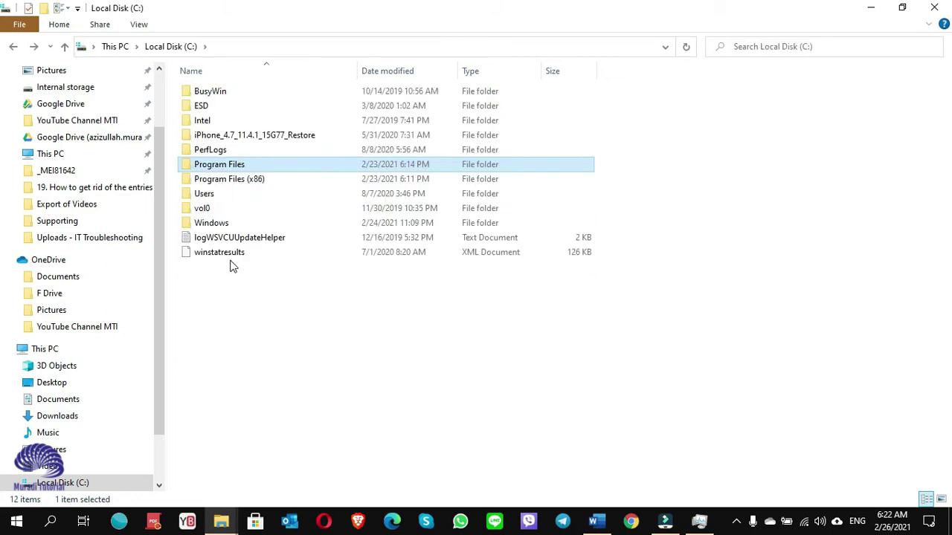
{"action": "double_click", "coordinate": [246, 180]}
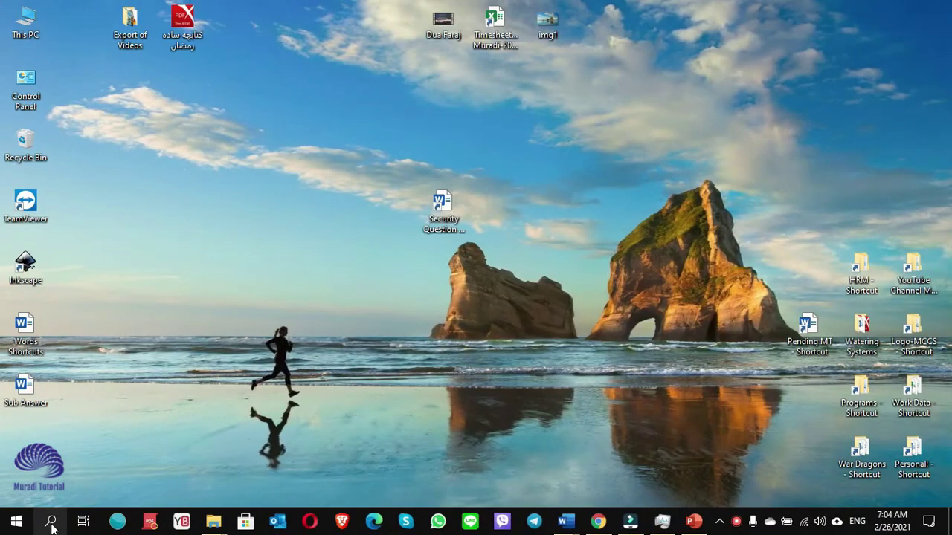
Search 'registry editor' and launch Registry Editor, approving the UAC prompt.
{"action": "left_click", "coordinate": [51, 525]}
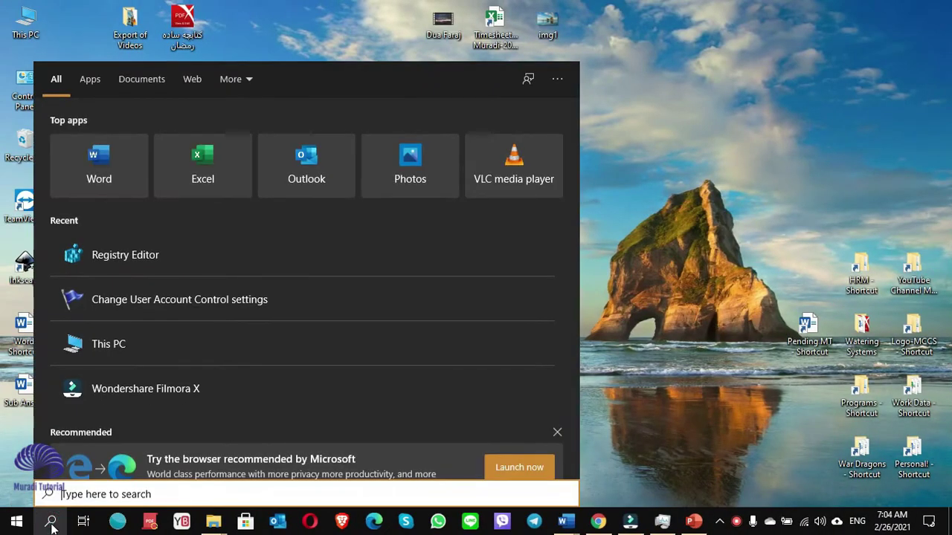
{"action": "type", "text": "re"}
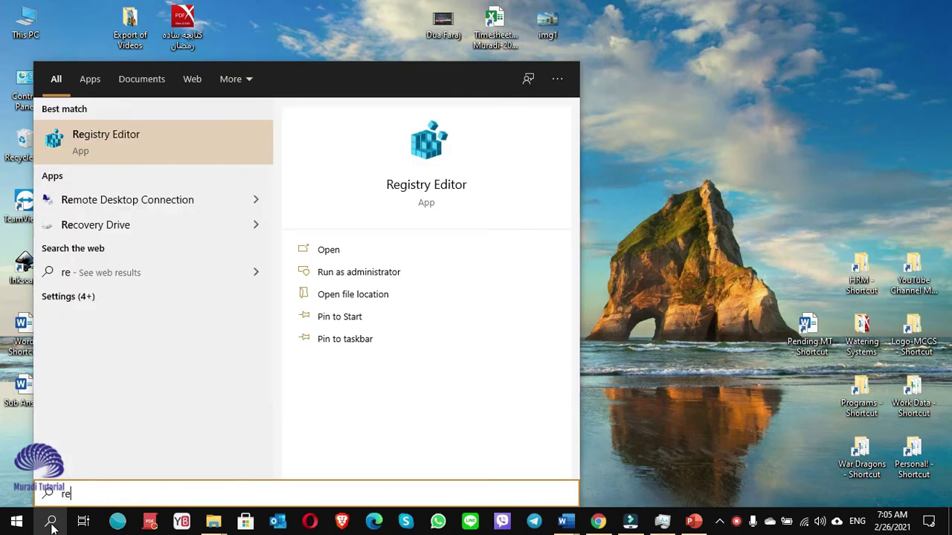
{"action": "type", "text": "gistry editor"}
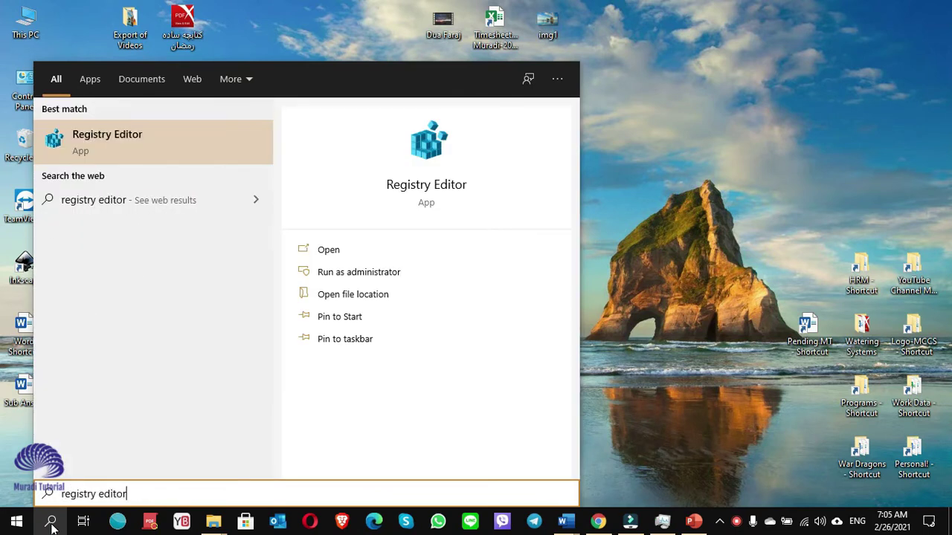
{"action": "left_click", "coordinate": [114, 137]}
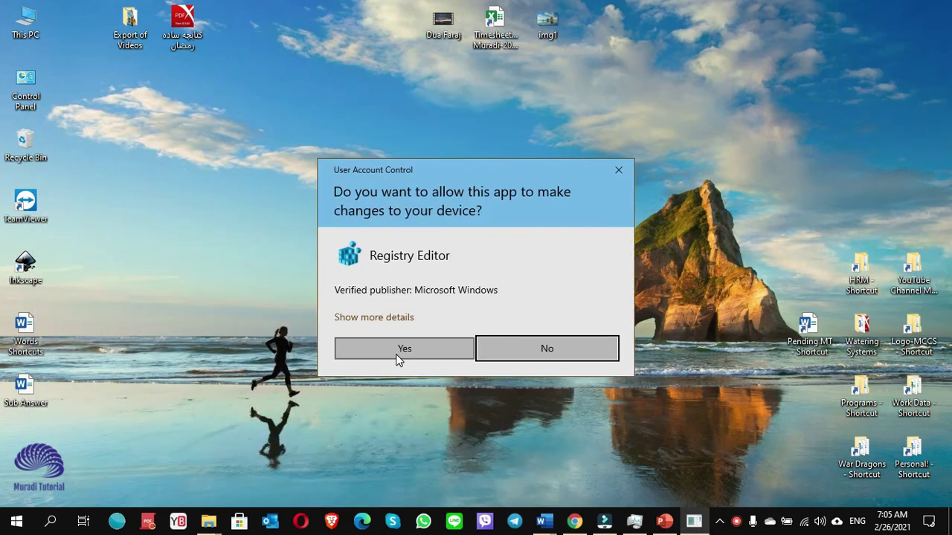
{"action": "left_click", "coordinate": [397, 354]}
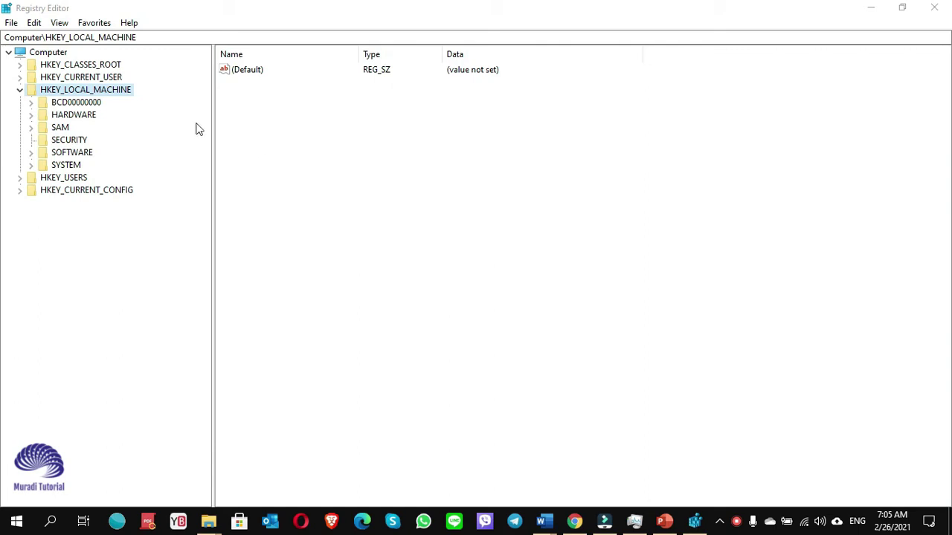
Export the registry as 'Registry Editor Backup' into a new Desktop folder named 'Registry Editor'.
{"action": "left_click", "coordinate": [11, 24]}
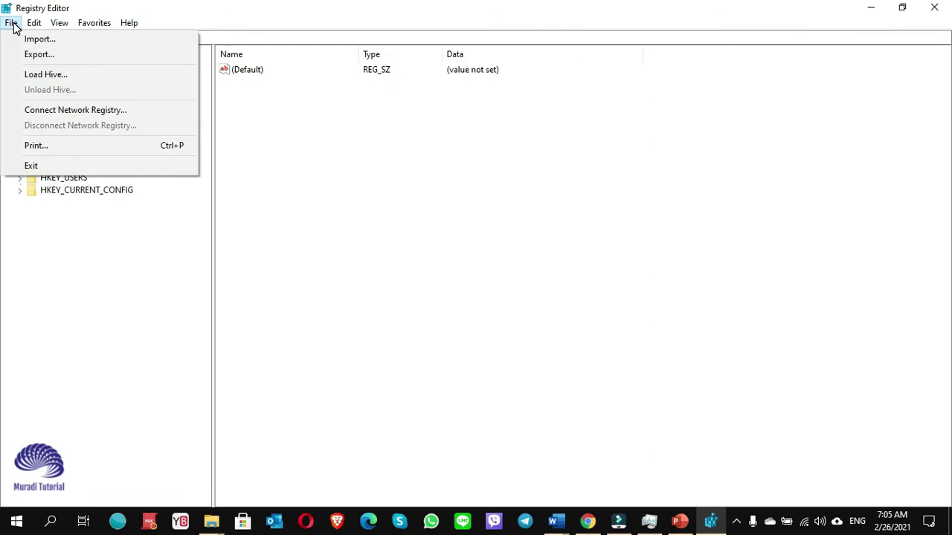
{"action": "left_click", "coordinate": [32, 59]}
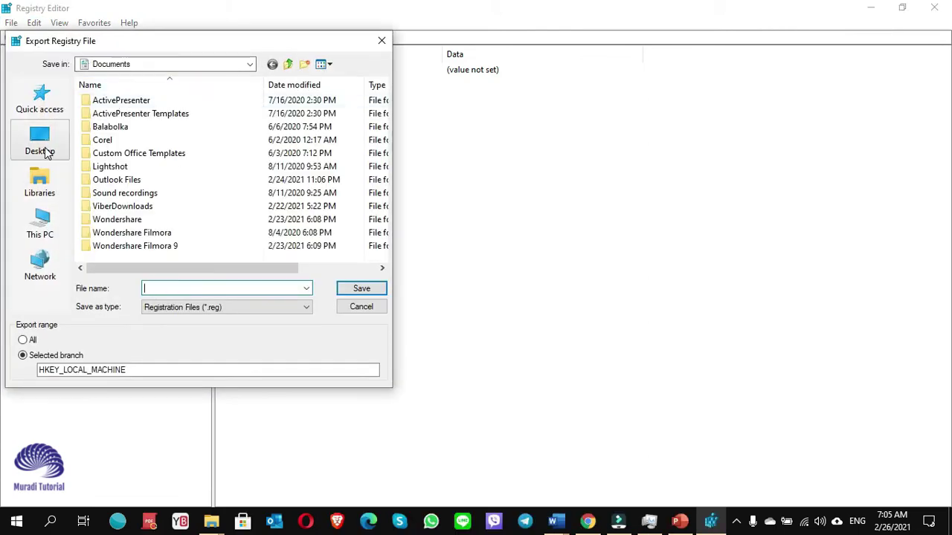
{"action": "left_click", "coordinate": [45, 149]}
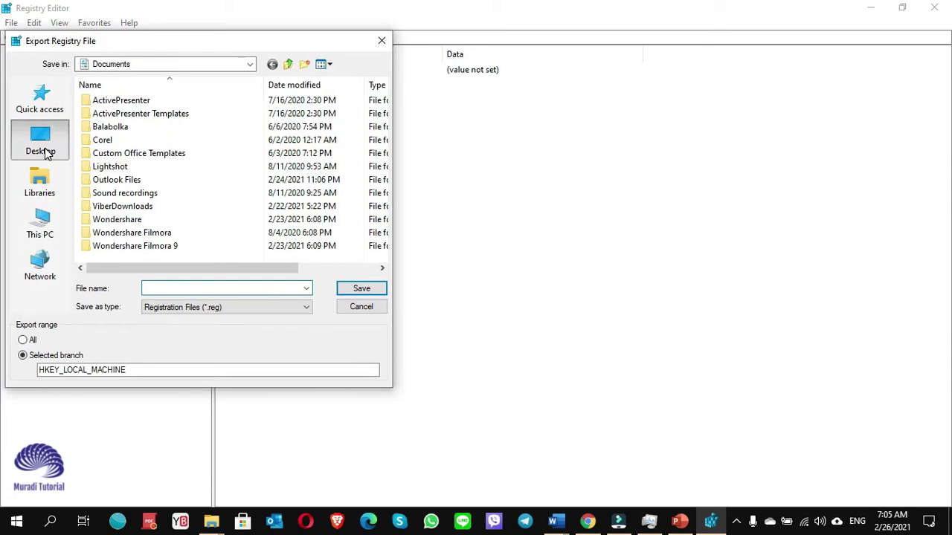
{"action": "left_click", "coordinate": [305, 67]}
{"action": "type", "text": "Re"}
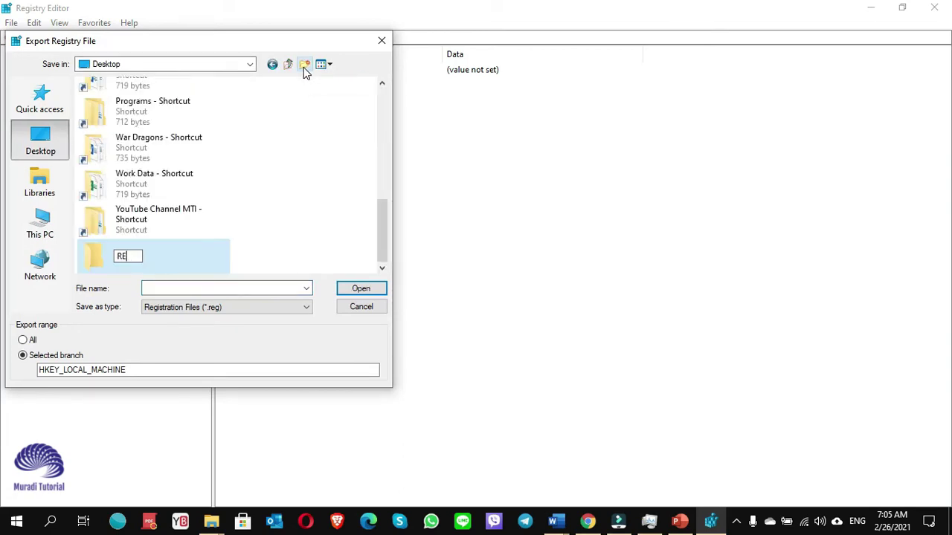
{"action": "type", "text": "gistry Editor"}
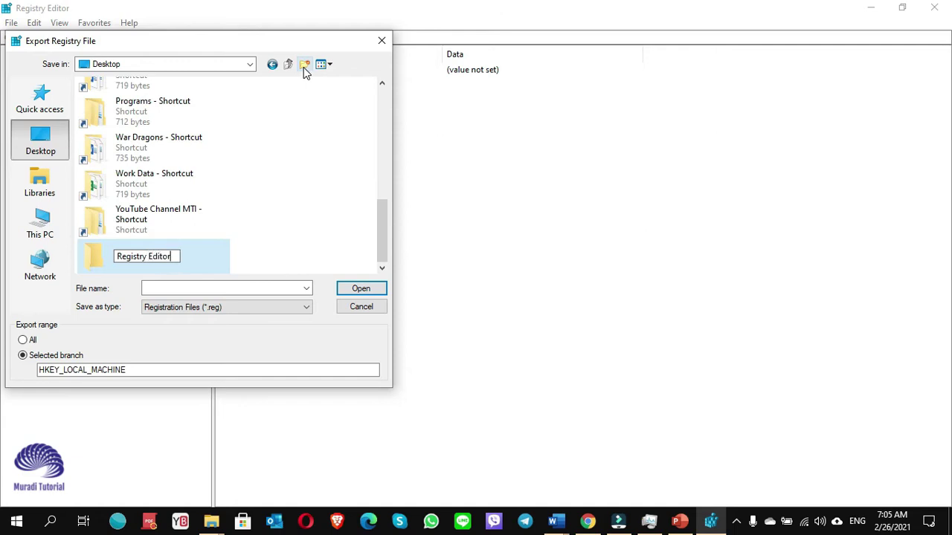
{"action": "left_click", "coordinate": [360, 289]}
{"action": "left_click", "coordinate": [360, 289]}
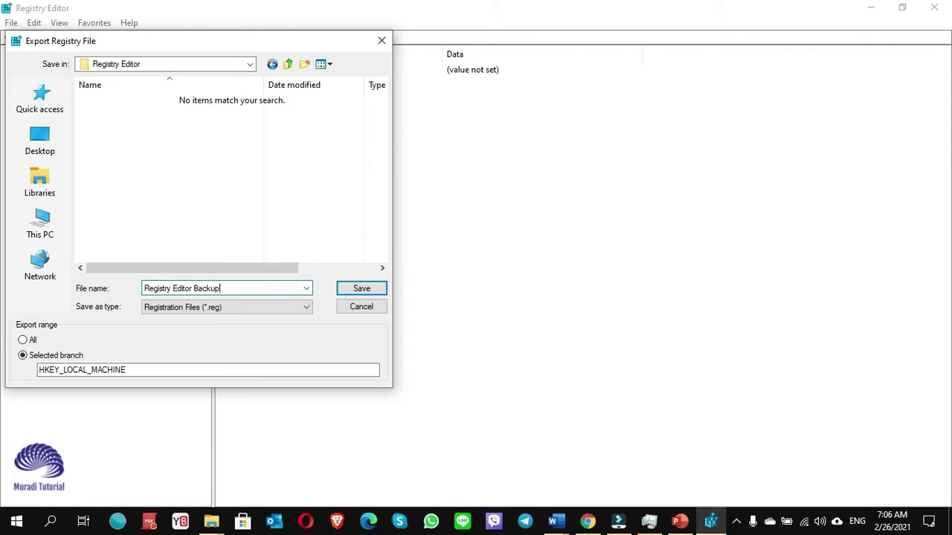
{"action": "left_click", "coordinate": [383, 291]}
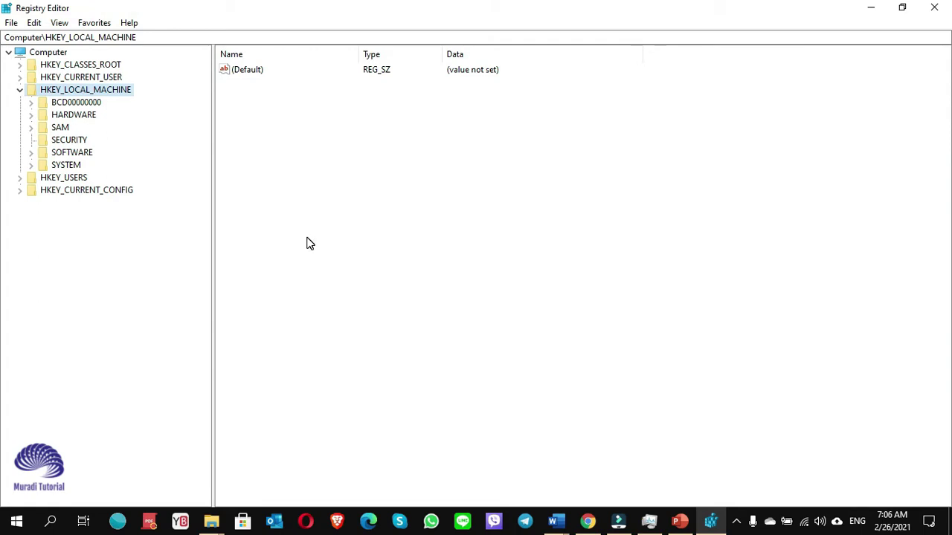
Import the 'Registry Editor Backup' file and dismiss the 'Cannot import' error.
{"action": "left_click", "coordinate": [13, 25]}
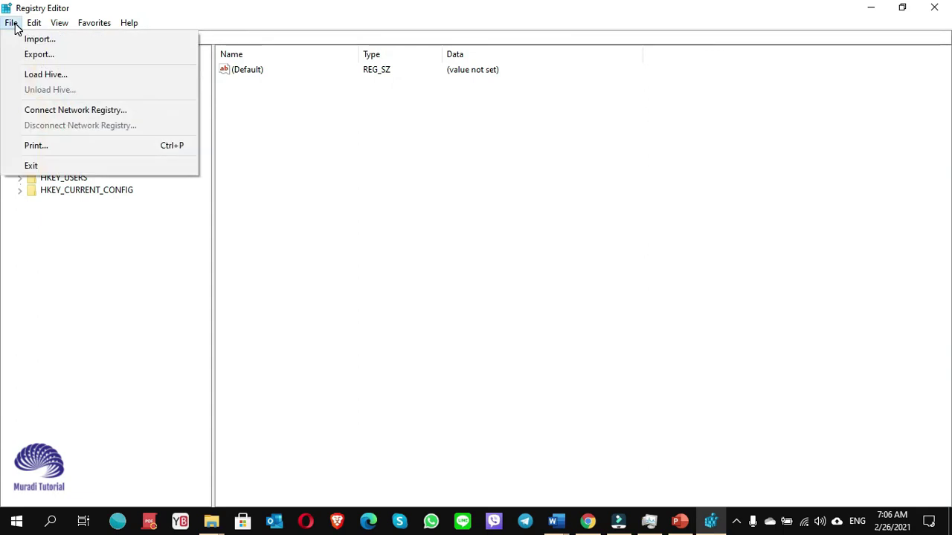
{"action": "left_click", "coordinate": [39, 43]}
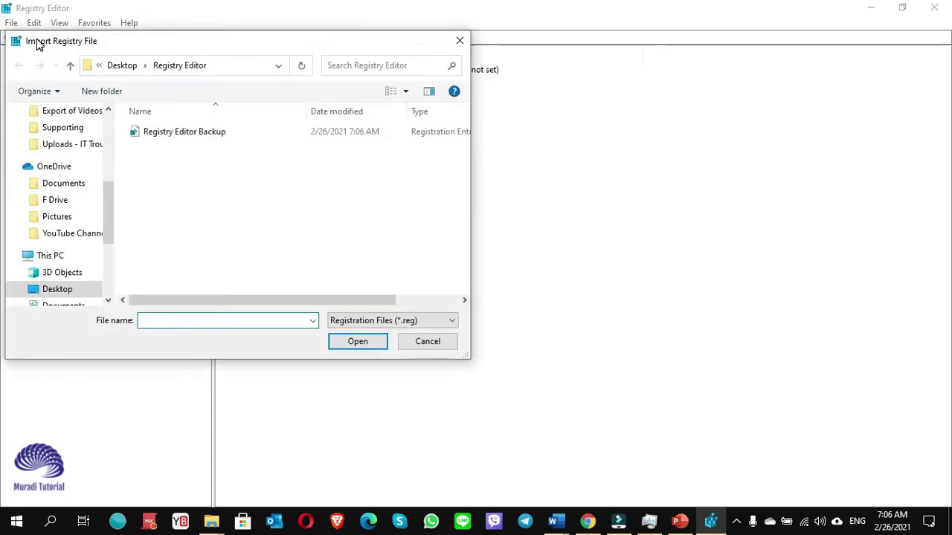
{"action": "left_click", "coordinate": [203, 136]}
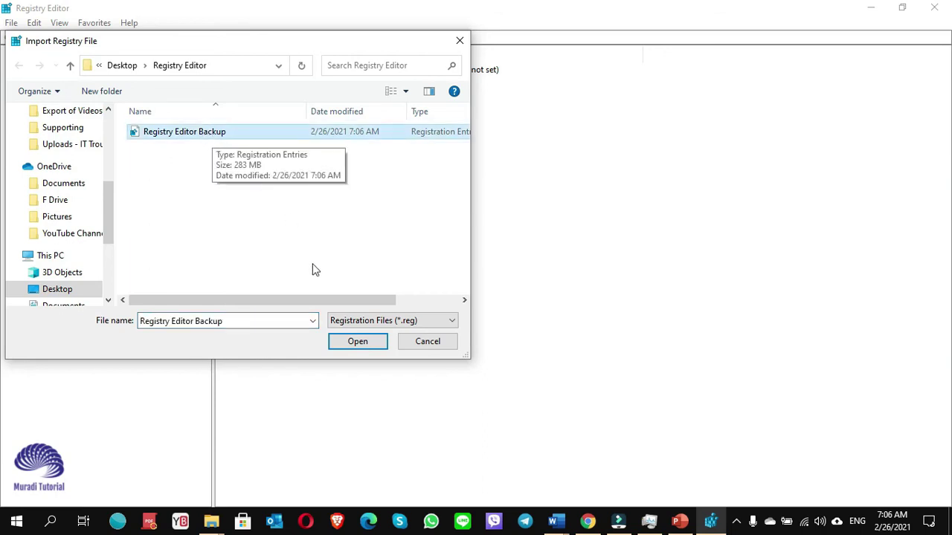
{"action": "left_click", "coordinate": [357, 342]}
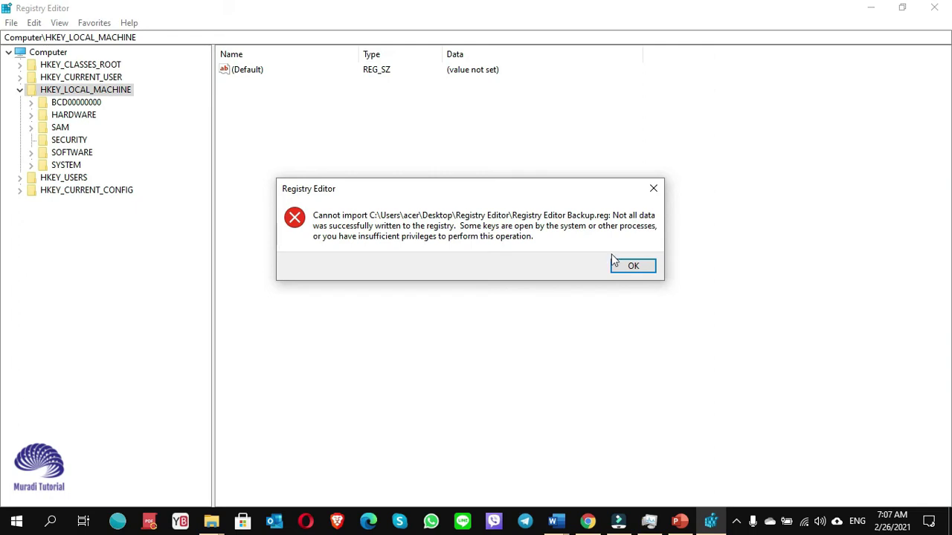
{"action": "left_click", "coordinate": [633, 268]}
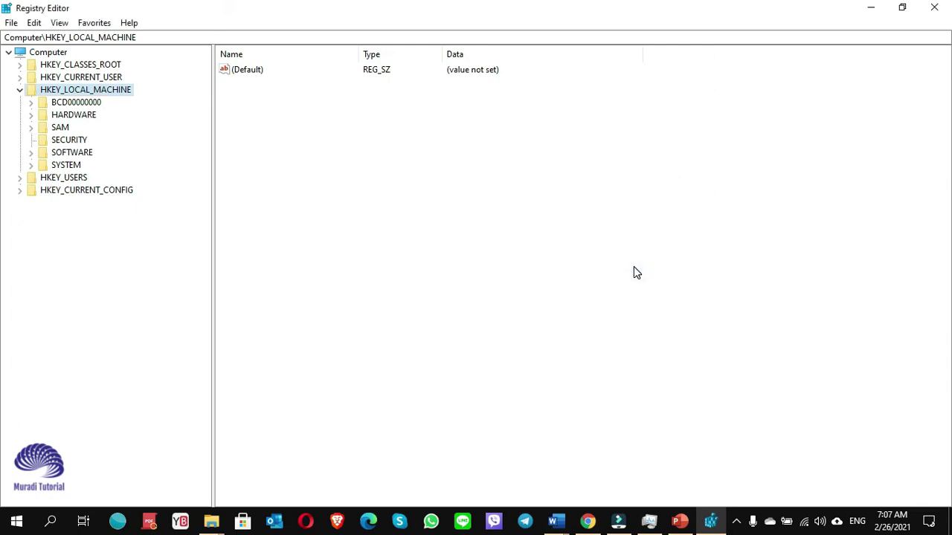
Switch to Task Manager's Startup list and select the first Program entry.
{"action": "left_click", "coordinate": [622, 465]}
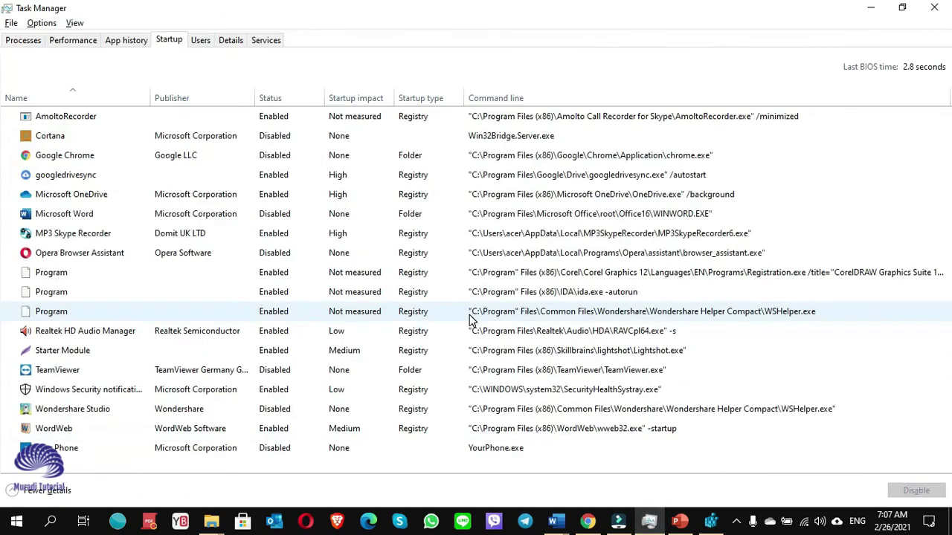
{"action": "left_click", "coordinate": [594, 277]}
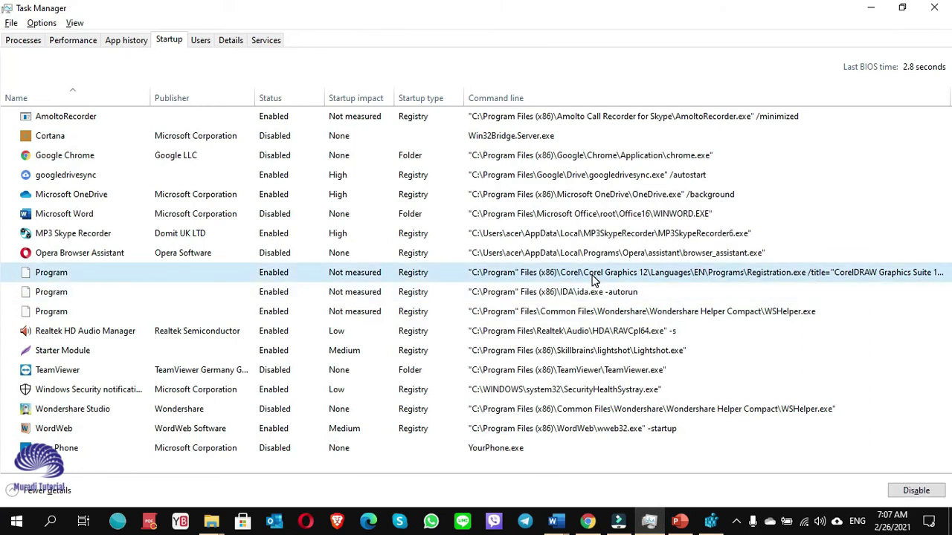
Copy the HKEY_CURRENT_USER\SOFTWARE\Microsoft\Windows\CurrentVersion\Run path from the Word document.
{"action": "mouse_move", "coordinate": [563, 522]}
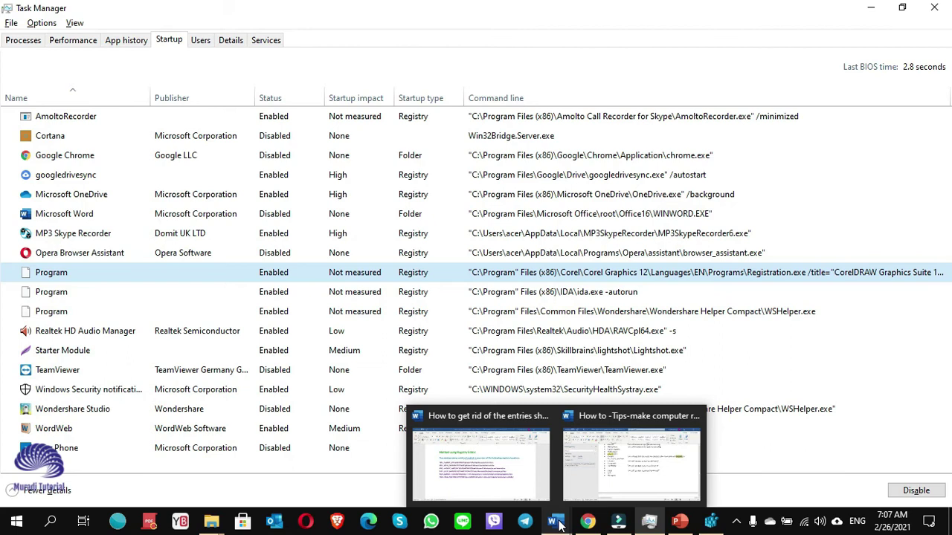
{"action": "mouse_move", "coordinate": [595, 474]}
{"action": "left_click", "coordinate": [480, 458]}
{"action": "right_click", "coordinate": [238, 246]}
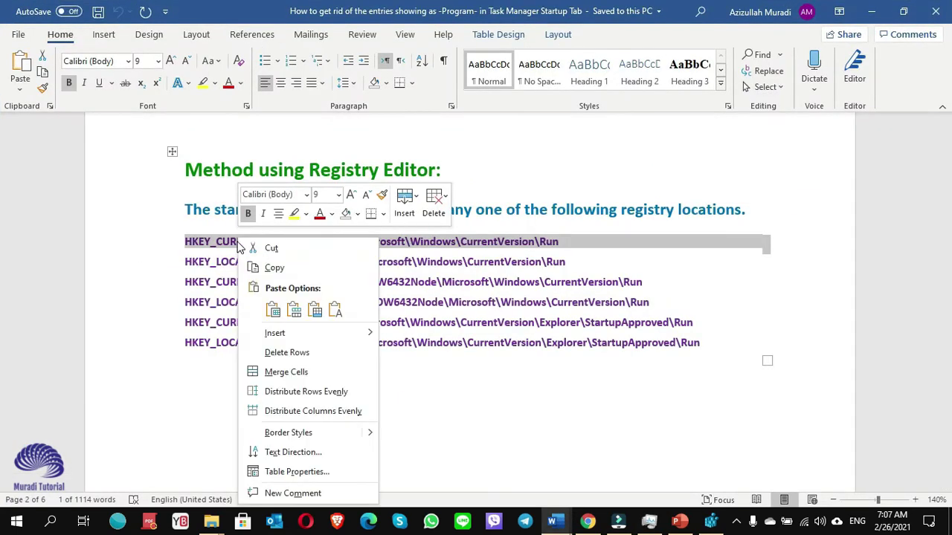
{"action": "left_click", "coordinate": [275, 269]}
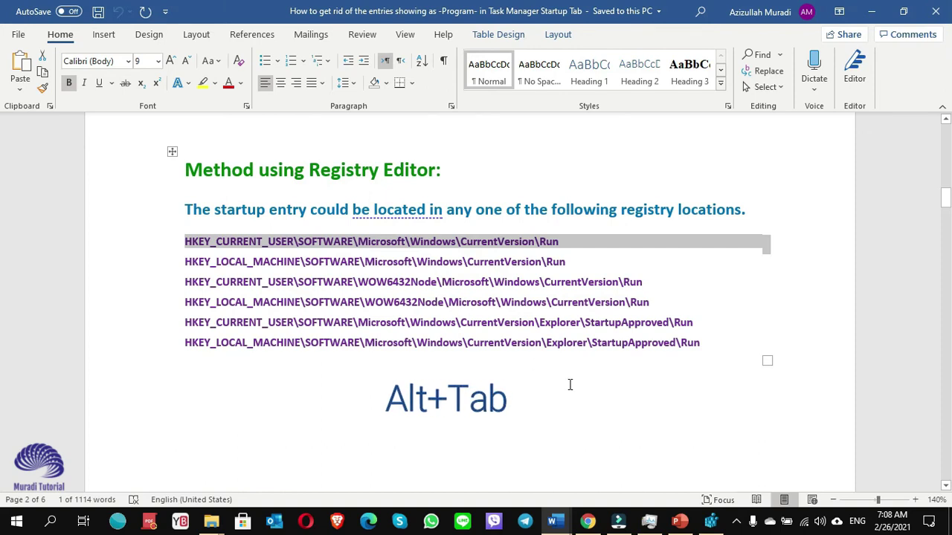
{"action": "key", "text": "alt+Tab"}
{"action": "key", "text": "alt+Tab"}
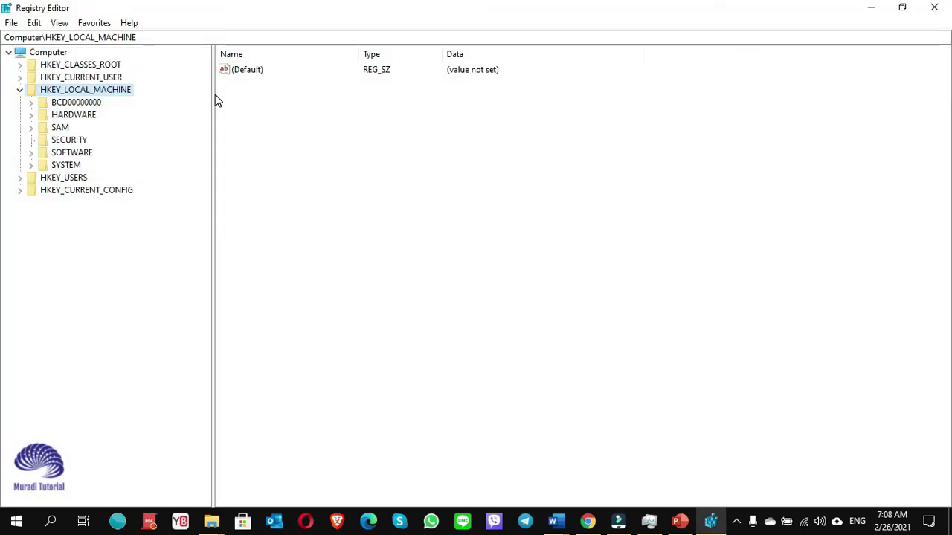
Paste the HKEY_CURRENT_USER Run path into the address bar and go to that key.
{"action": "left_click_drag", "start_coordinate": [151, 37], "coordinate": [5, 37]}
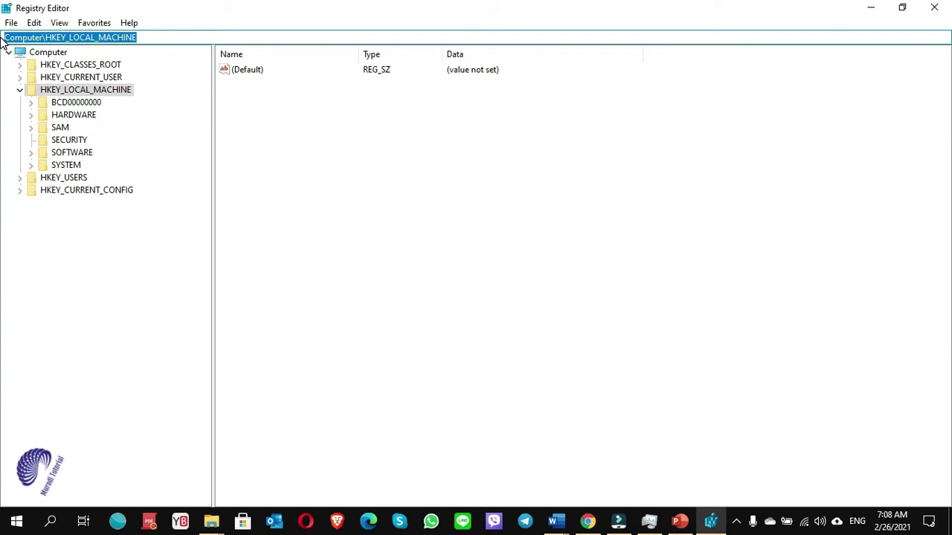
{"action": "right_click", "coordinate": [25, 35]}
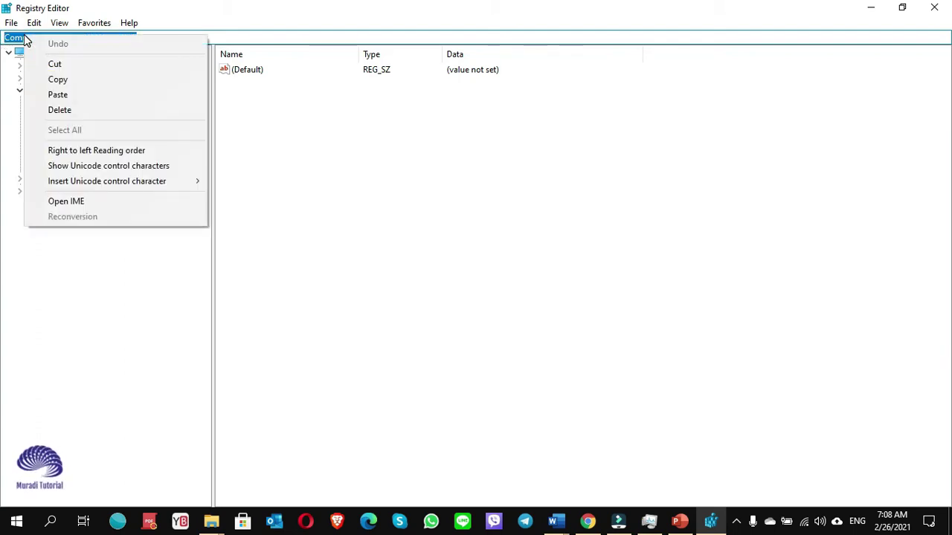
{"action": "left_click", "coordinate": [57, 95]}
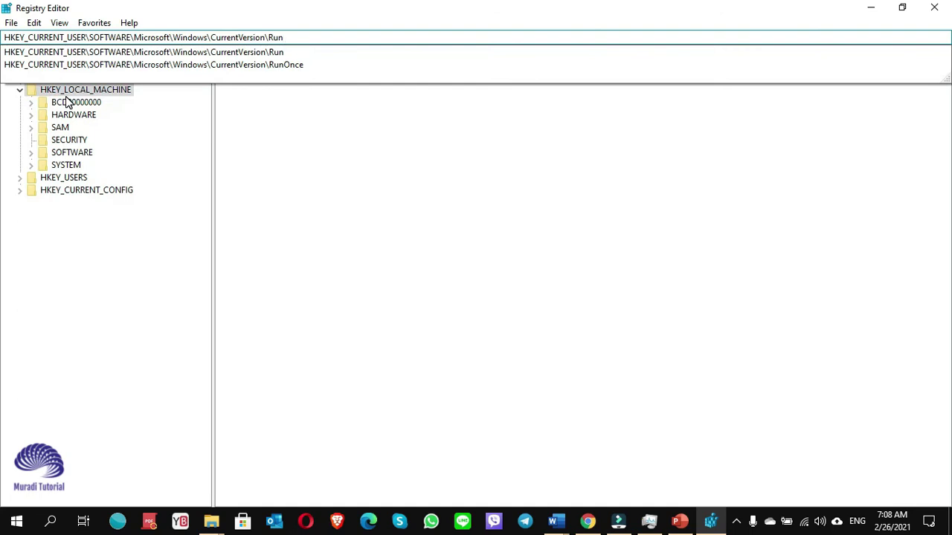
{"action": "key", "text": "Return"}
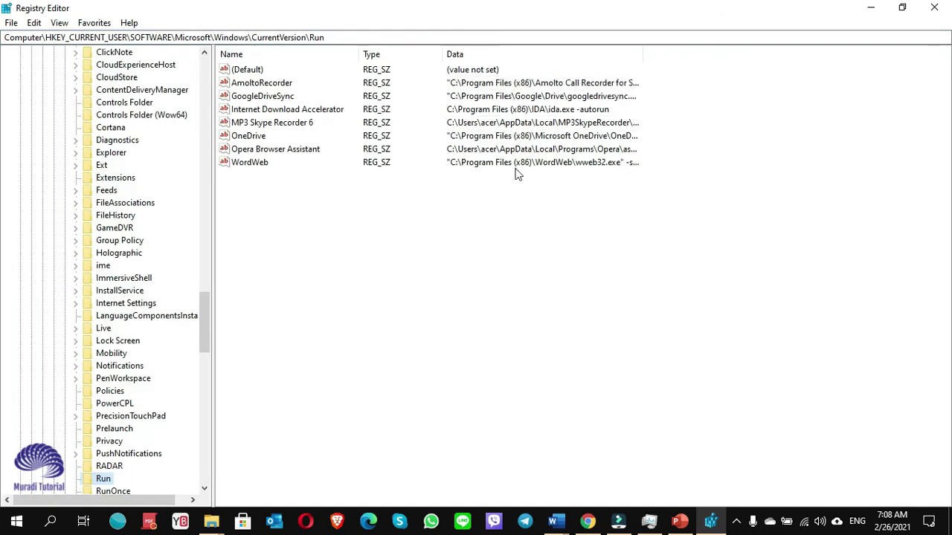
Copy the HKEY_LOCAL_MACHINE Run path from Word and open that key in Registry Editor.
{"action": "key", "text": "alt+Tab"}
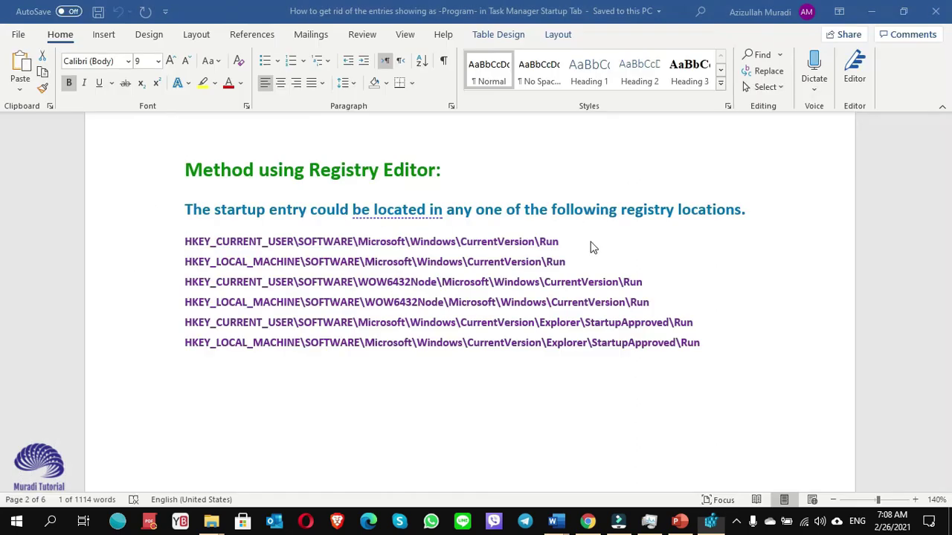
{"action": "left_click", "coordinate": [163, 242]}
{"action": "left_click", "coordinate": [147, 261], "text": "shift"}
{"action": "left_click", "coordinate": [147, 261]}
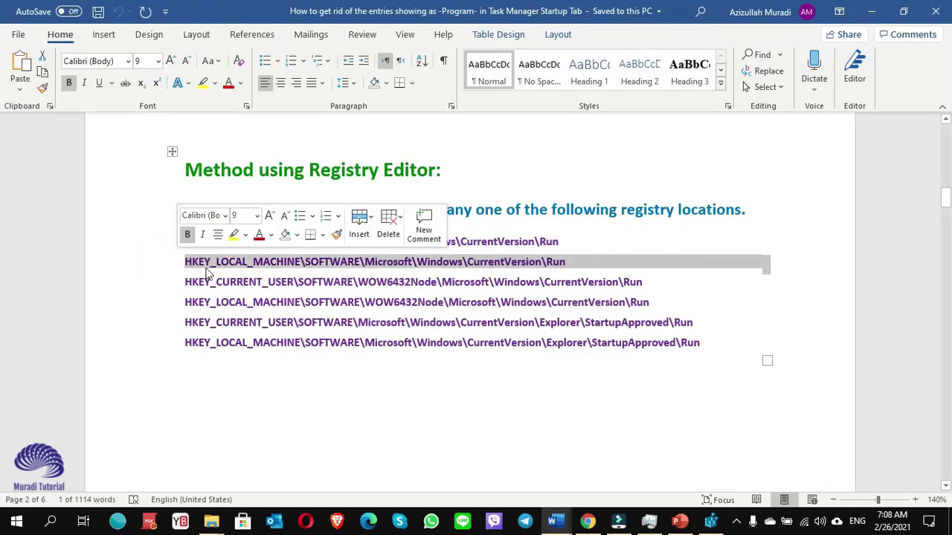
{"action": "right_click", "coordinate": [223, 267]}
{"action": "left_click", "coordinate": [251, 269]}
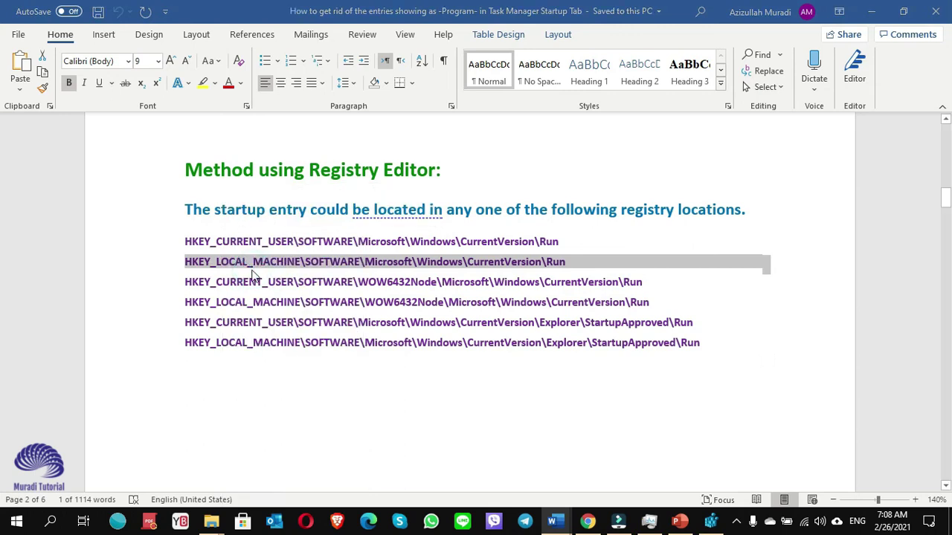
{"action": "key", "text": "alt+Tab"}
{"action": "left_click_drag", "start_coordinate": [324, 38], "coordinate": [24, 41]}
{"action": "right_click", "coordinate": [72, 38]}
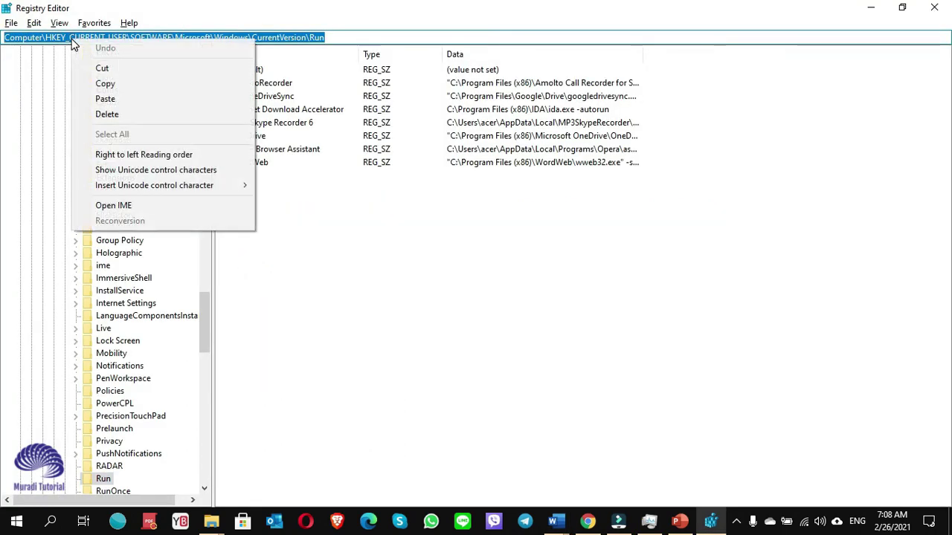
{"action": "left_click", "coordinate": [106, 99]}
{"action": "key", "text": "Return"}
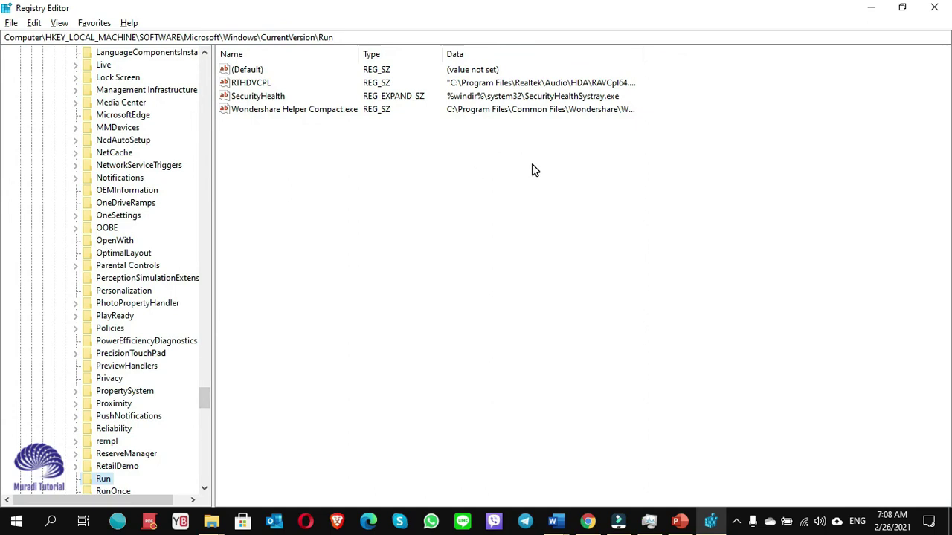
Copy the HKEY_CURRENT_USER WOW6432Node Run path and navigate to it in Registry Editor.
{"action": "key", "text": "alt+Tab"}
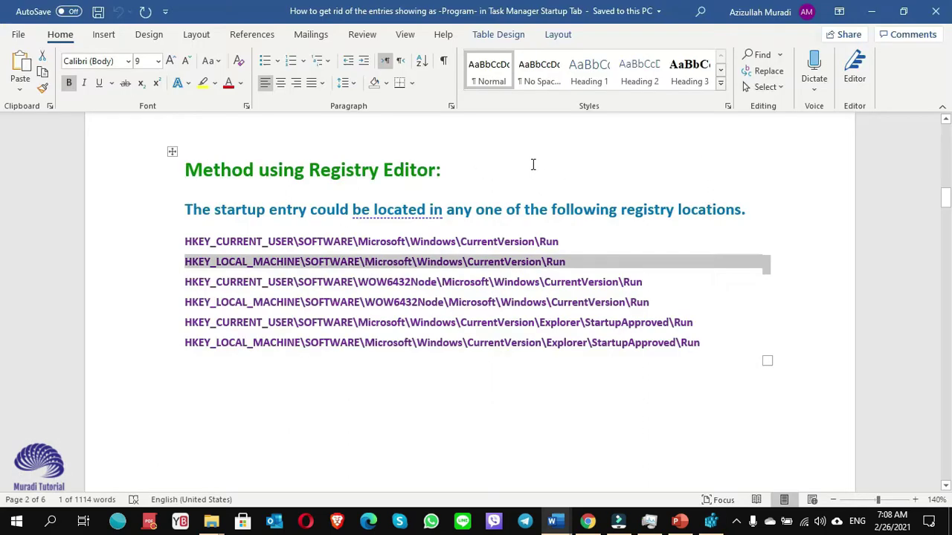
{"action": "left_click", "coordinate": [155, 289]}
{"action": "right_click", "coordinate": [210, 288]}
{"action": "left_click", "coordinate": [246, 46]}
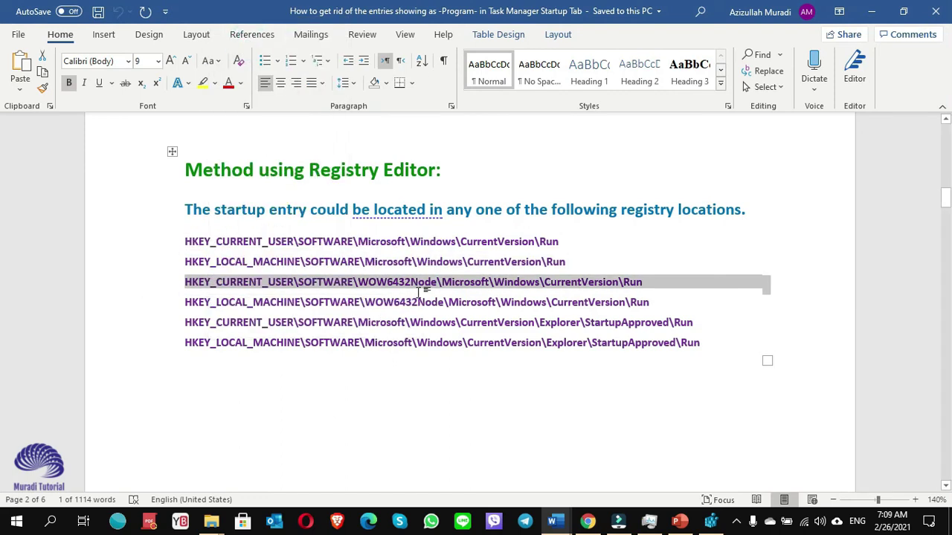
{"action": "key", "text": "alt+Tab"}
{"action": "left_click_drag", "start_coordinate": [335, 37], "coordinate": [5, 37]}
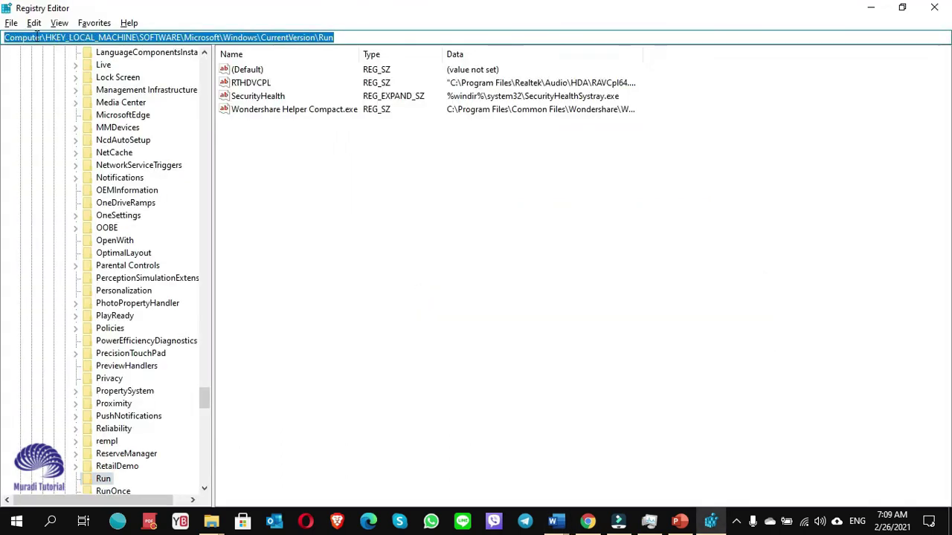
{"action": "right_click", "coordinate": [38, 36]}
{"action": "left_click", "coordinate": [89, 96]}
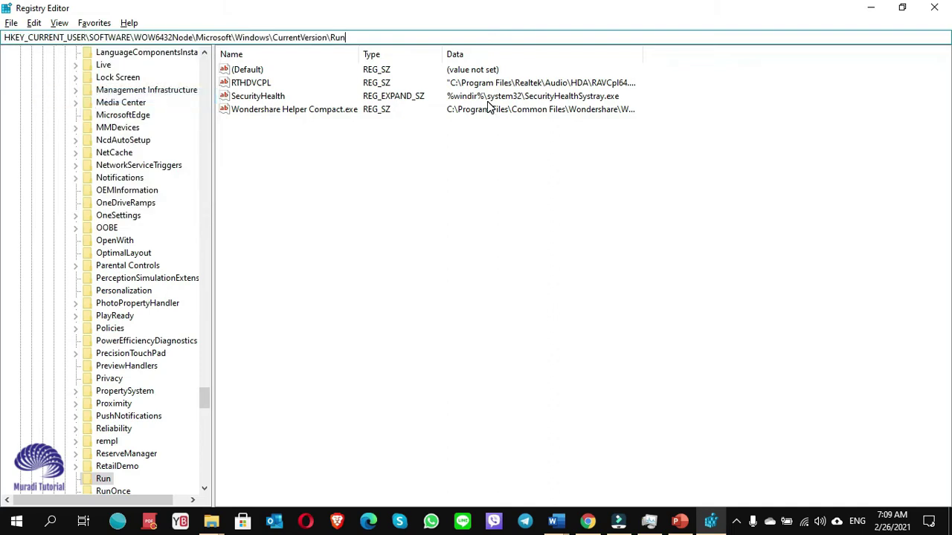
{"action": "key", "text": "Return"}
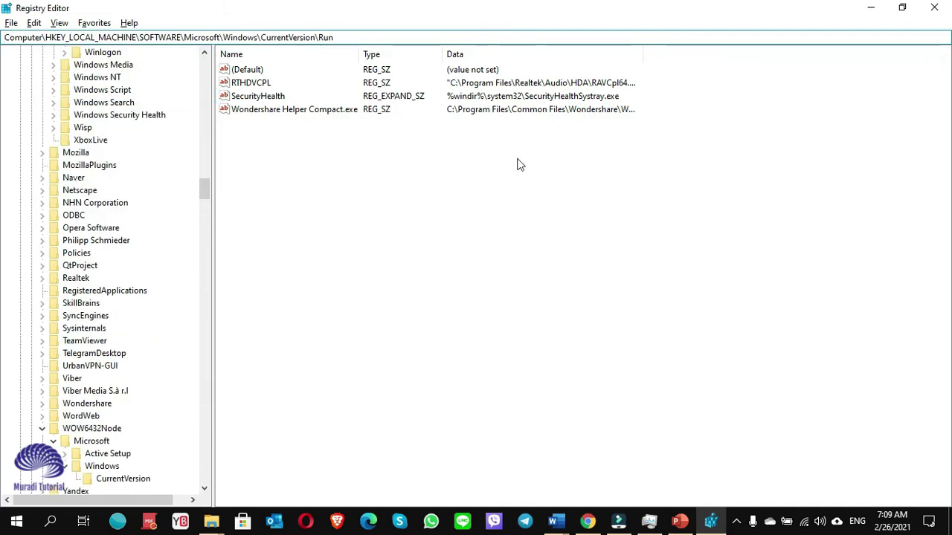
Copy the HKEY_LOCAL_MACHINE WOW6432Node Run path and paste it into the address bar.
{"action": "key", "text": "alt+Tab"}
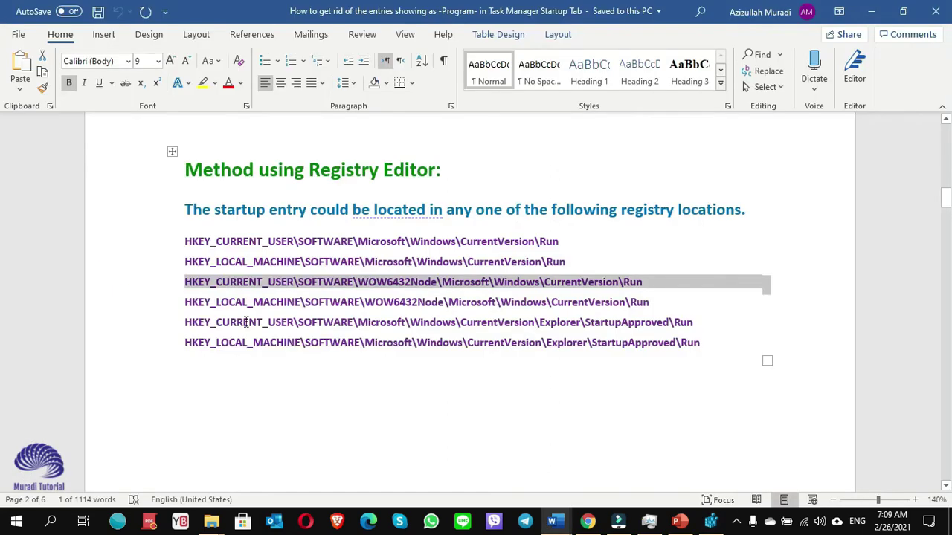
{"action": "left_click", "coordinate": [148, 303]}
{"action": "right_click", "coordinate": [222, 301]}
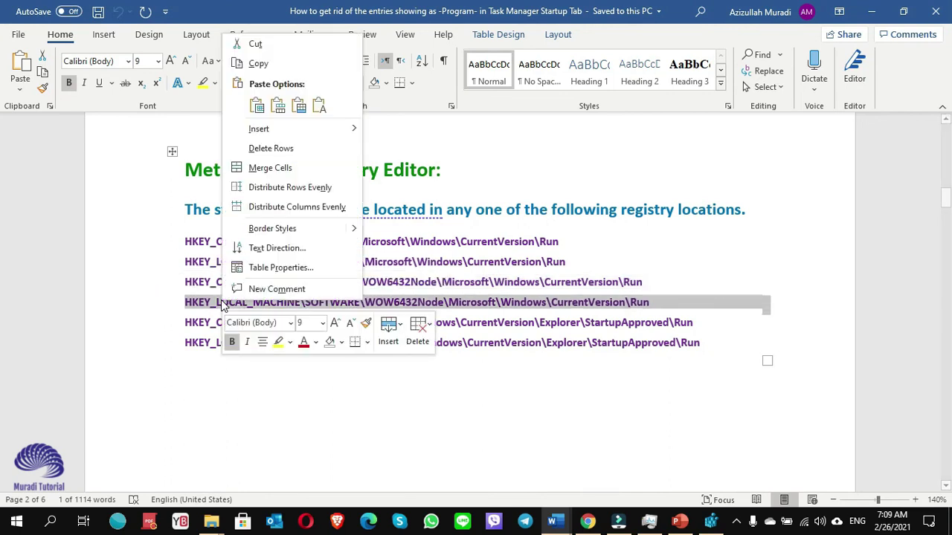
{"action": "left_click", "coordinate": [261, 65]}
{"action": "key", "text": "alt+Tab"}
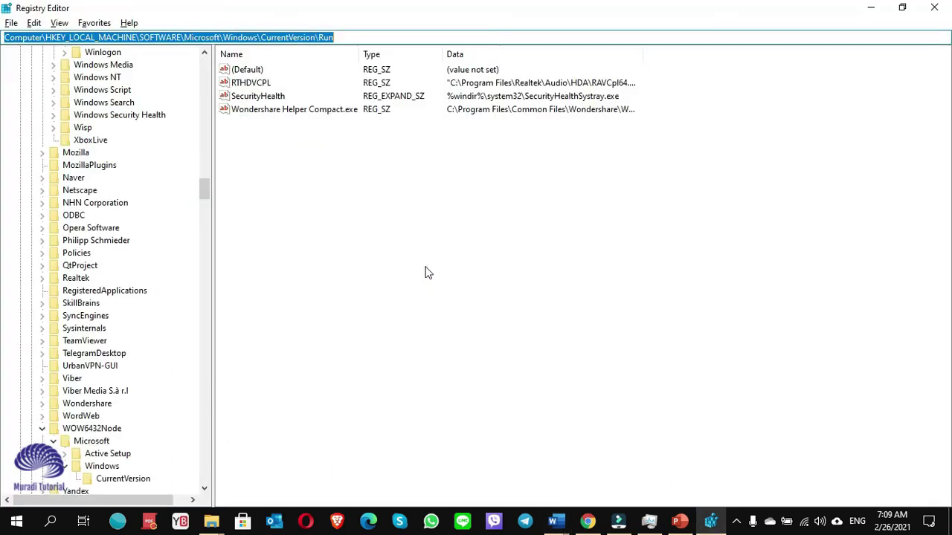
{"action": "right_click", "coordinate": [303, 36]}
{"action": "left_click", "coordinate": [336, 94]}
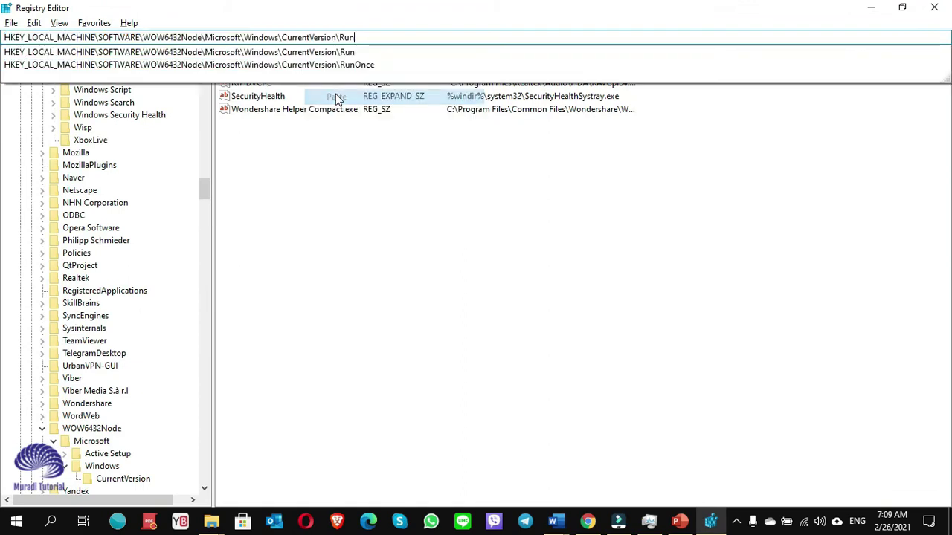
Open the WOW6432Node Run key and delete the CorelDRAW Graphics Suite 11b startup value.
{"action": "key", "text": "Return"}
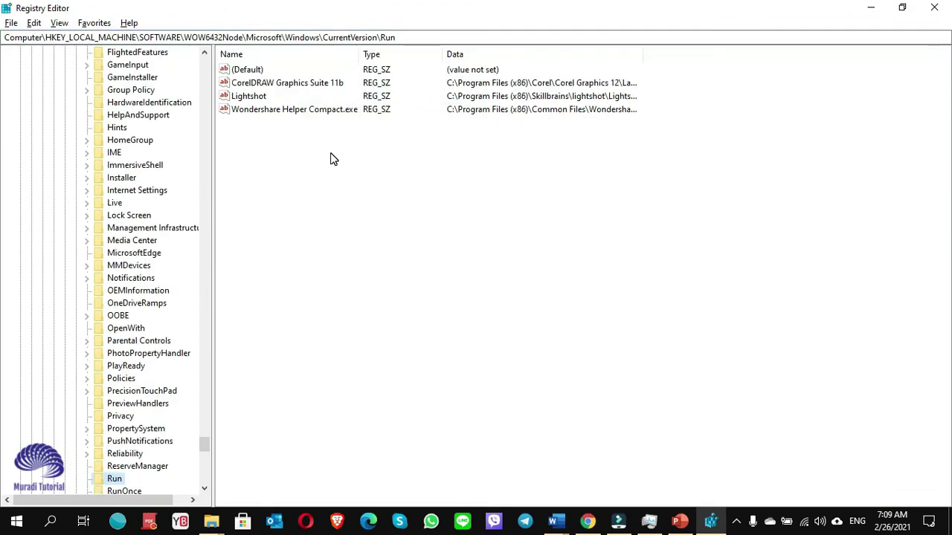
{"action": "left_click", "coordinate": [288, 84]}
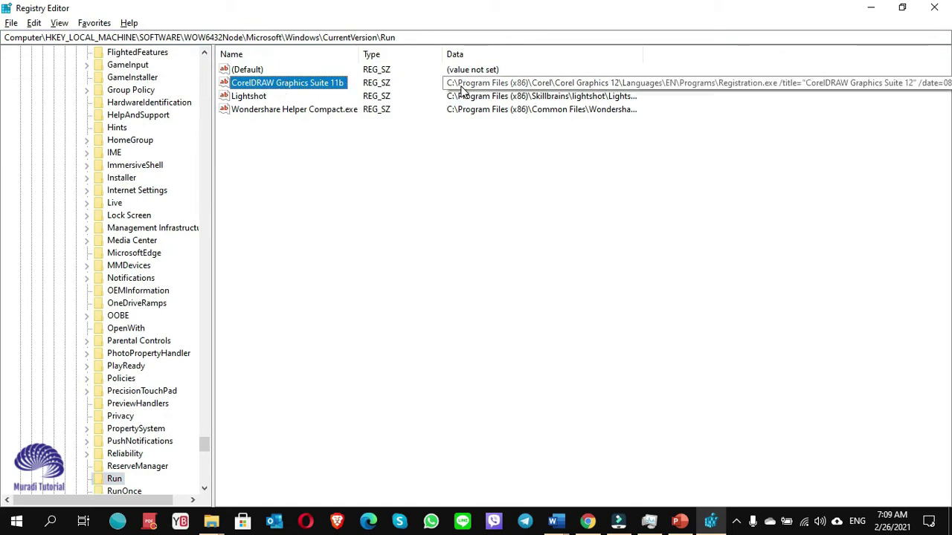
{"action": "right_click", "coordinate": [320, 86]}
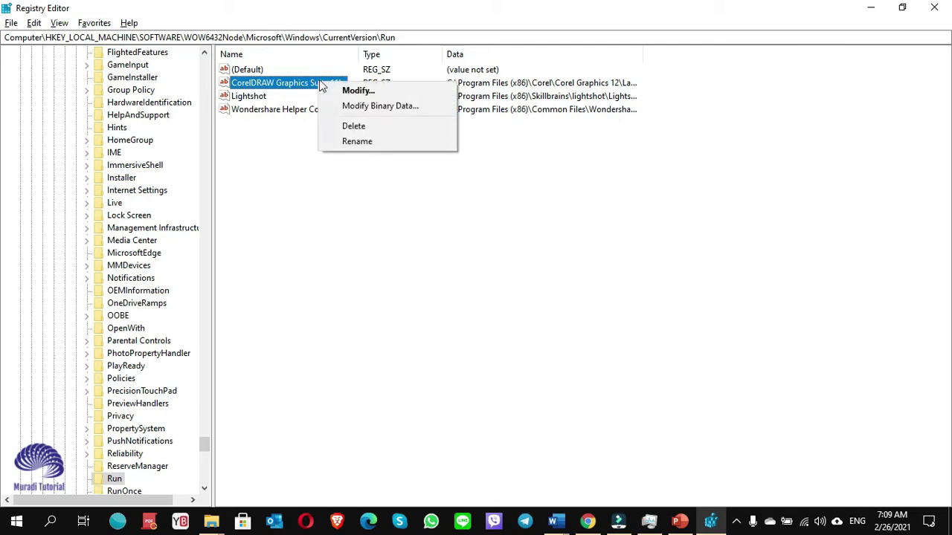
{"action": "left_click", "coordinate": [354, 127]}
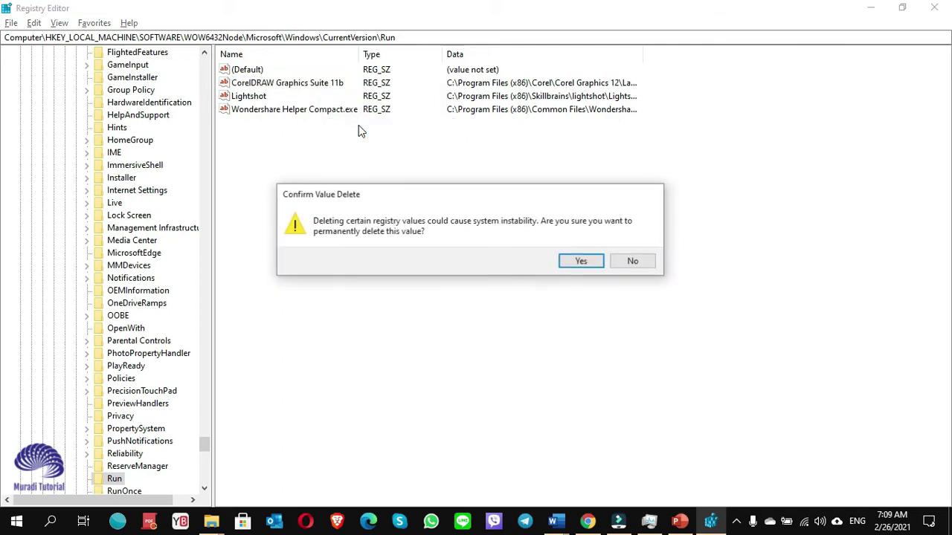
{"action": "left_click", "coordinate": [582, 263]}
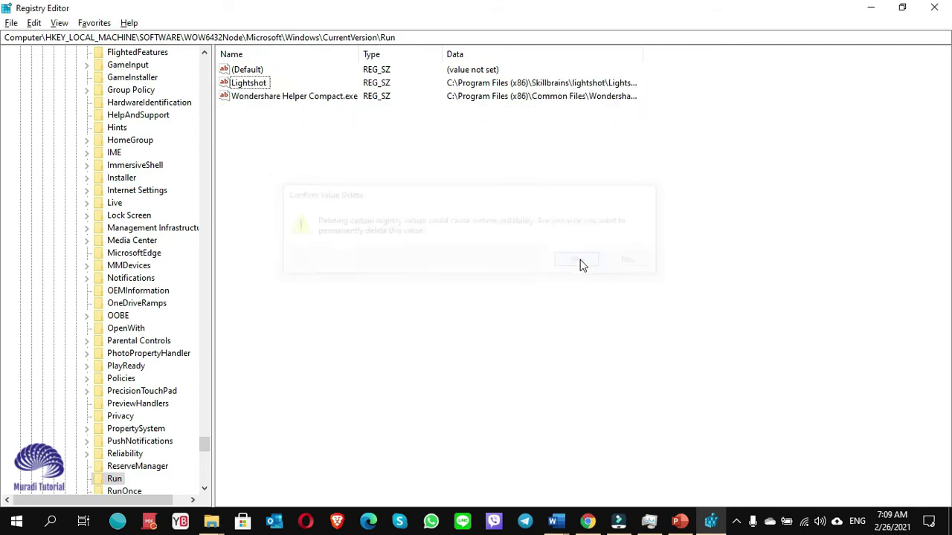
Bring Task Manager forward and select the first unnamed Program entry on the Startup tab.
{"action": "left_click", "coordinate": [651, 526]}
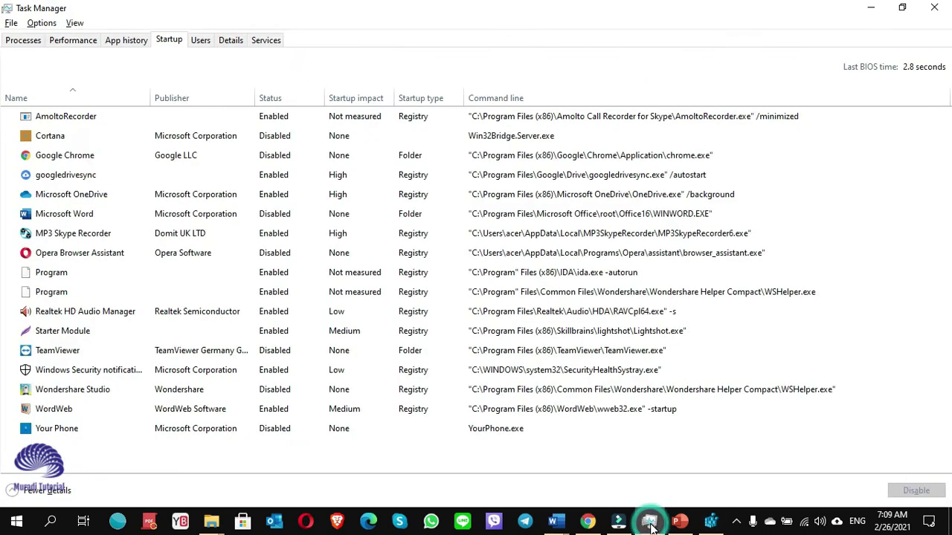
{"action": "left_click", "coordinate": [521, 274]}
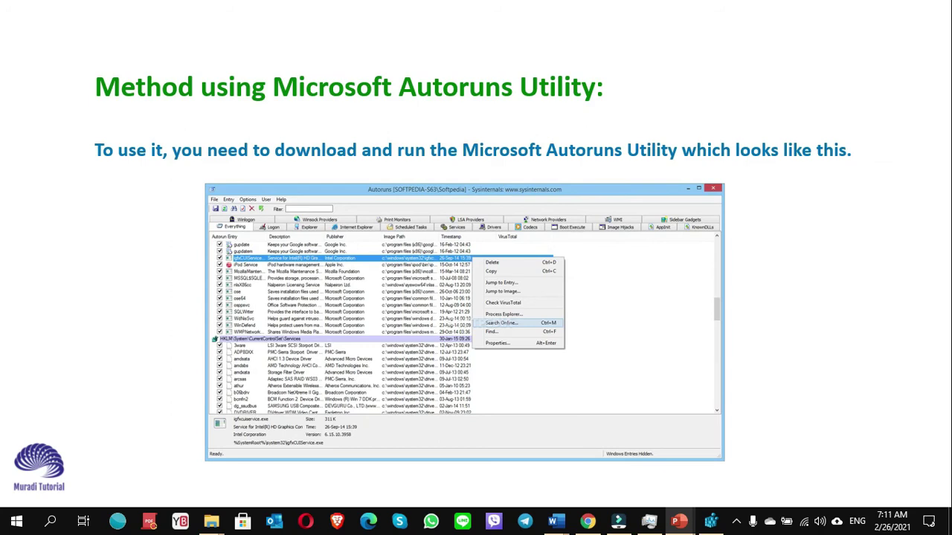
Search Google in Chrome for 'Autoruns' and open Microsoft's Autoruns for Windows page.
{"action": "left_click", "coordinate": [588, 525]}
{"action": "left_click", "coordinate": [394, 290]}
{"action": "type", "text": "Autoruns"}
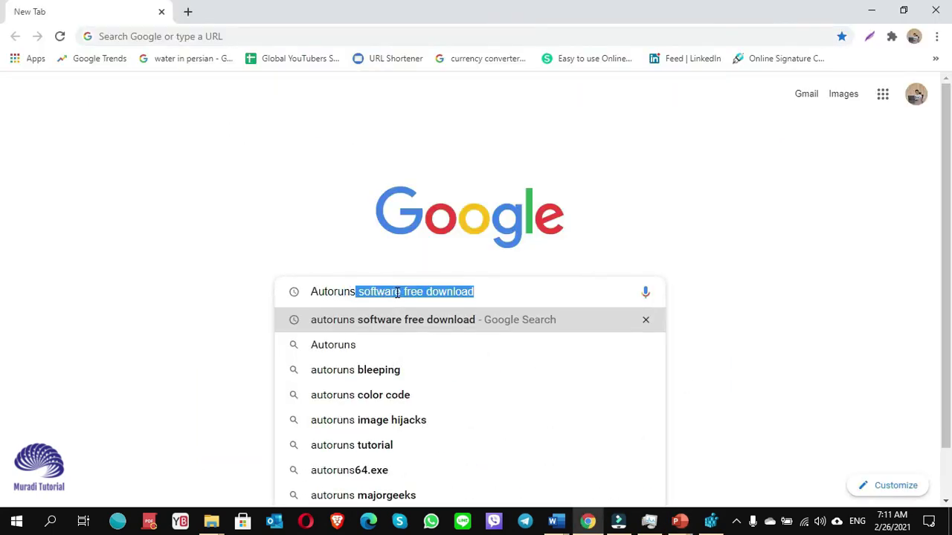
{"action": "key", "text": "Return"}
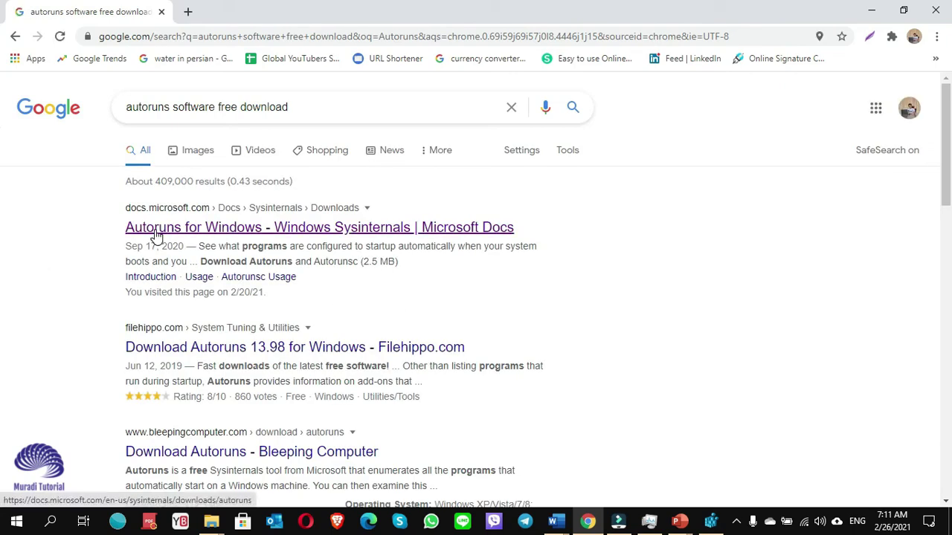
{"action": "left_click", "coordinate": [207, 232]}
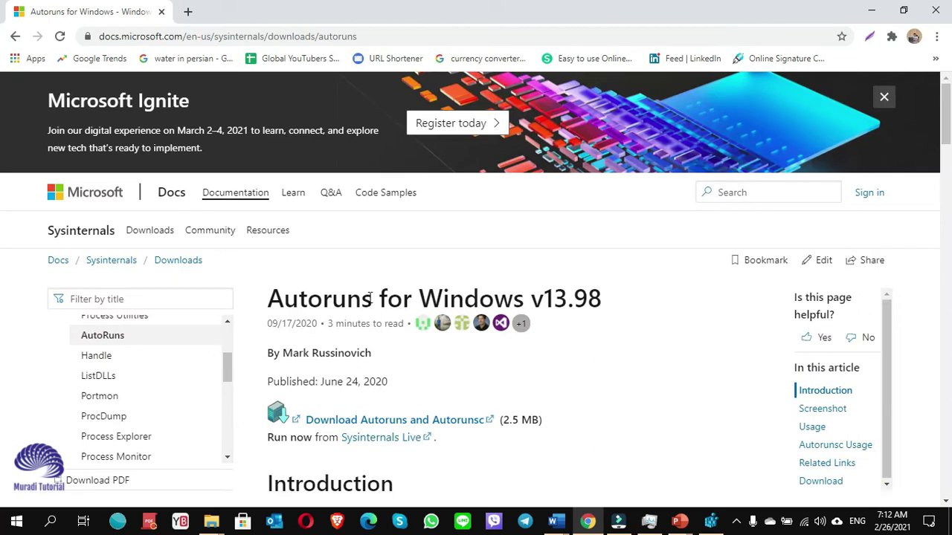
Download and save Autoruns.zip, setting it to open once finished.
{"action": "scroll", "coordinate": [426, 362], "scroll_direction": "down", "scroll_amount": 2}
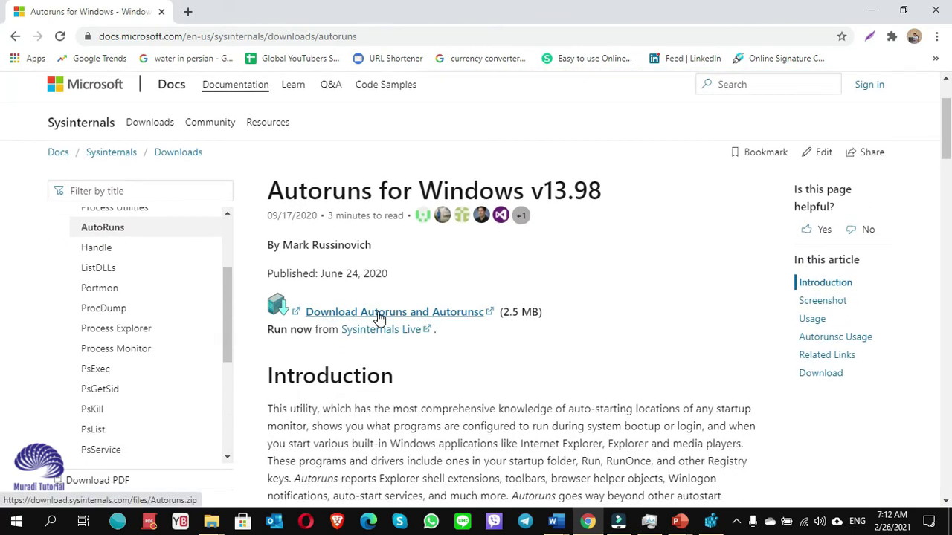
{"action": "left_click", "coordinate": [382, 316]}
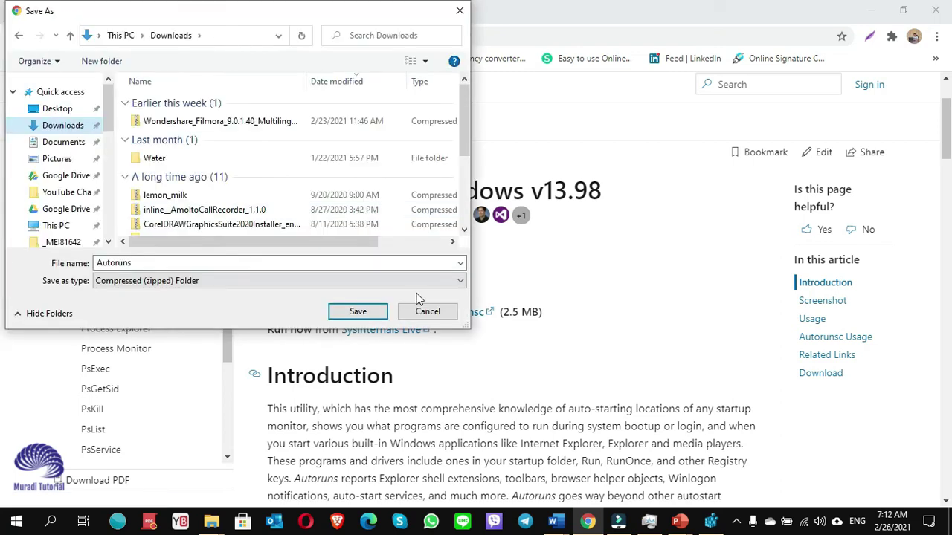
{"action": "left_click", "coordinate": [354, 313]}
{"action": "left_click", "coordinate": [149, 491]}
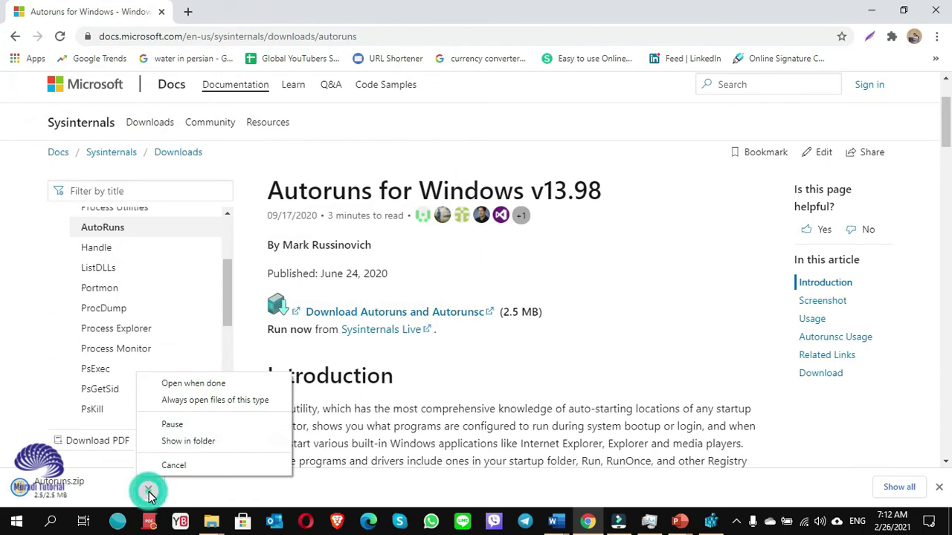
{"action": "left_click", "coordinate": [197, 385]}
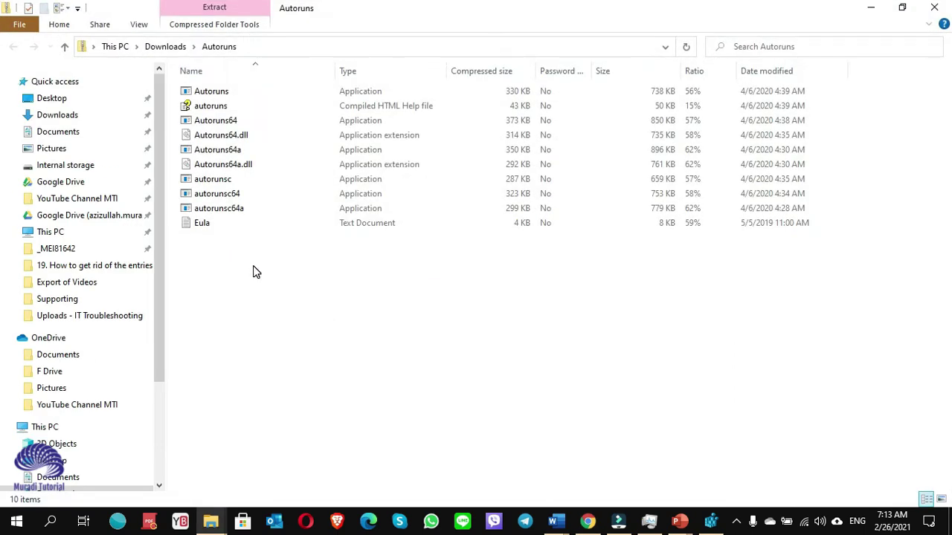
Run Autoruns directly from the downloaded zip, accepting the extraction warning and security prompt.
{"action": "left_click", "coordinate": [216, 95]}
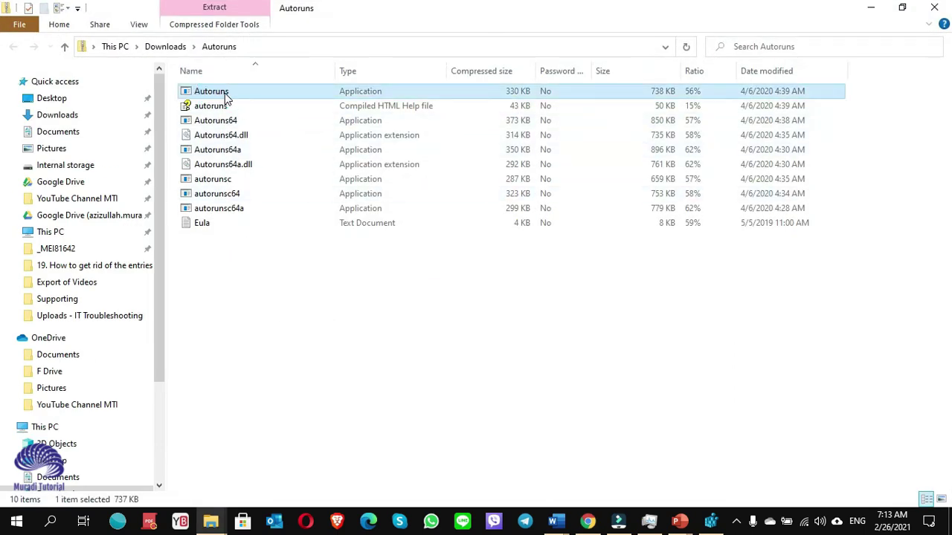
{"action": "right_click", "coordinate": [224, 94]}
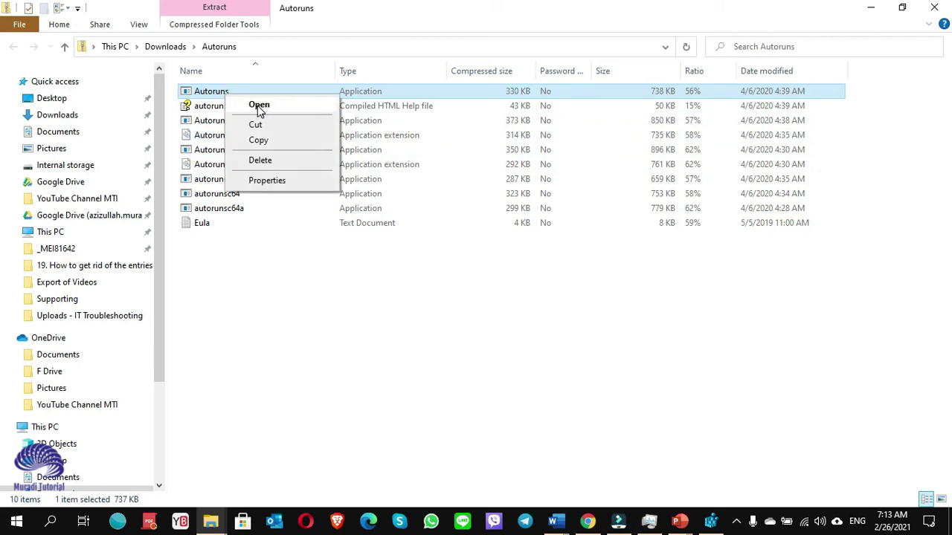
{"action": "left_click", "coordinate": [259, 105]}
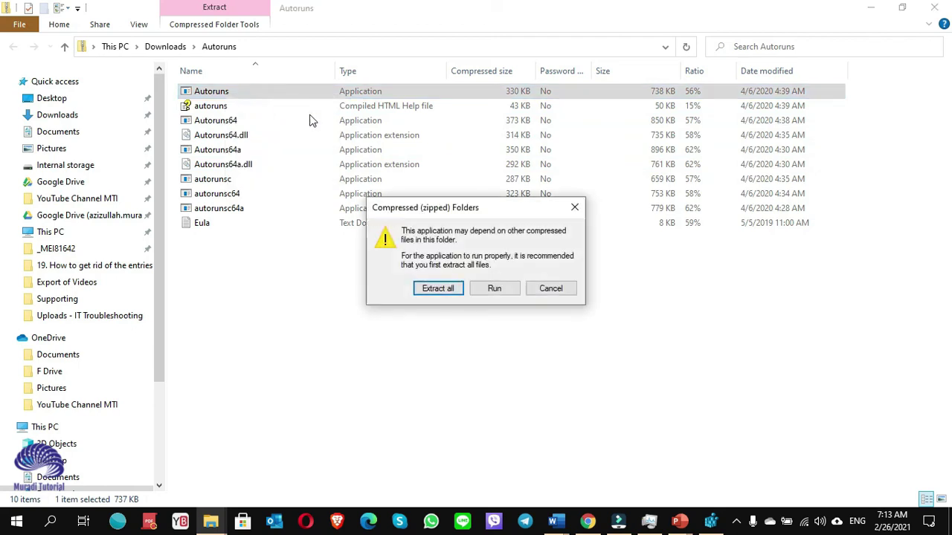
{"action": "left_click", "coordinate": [496, 290]}
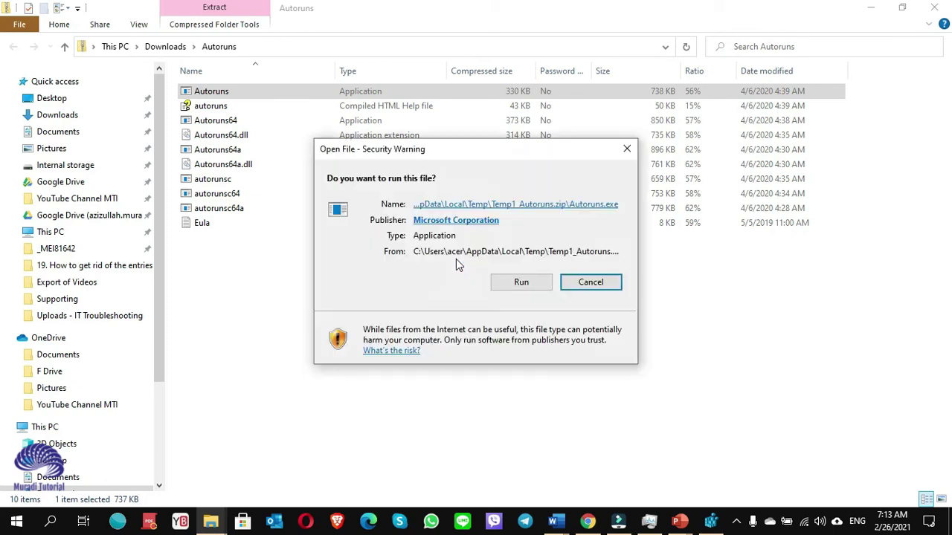
{"action": "left_click", "coordinate": [514, 282]}
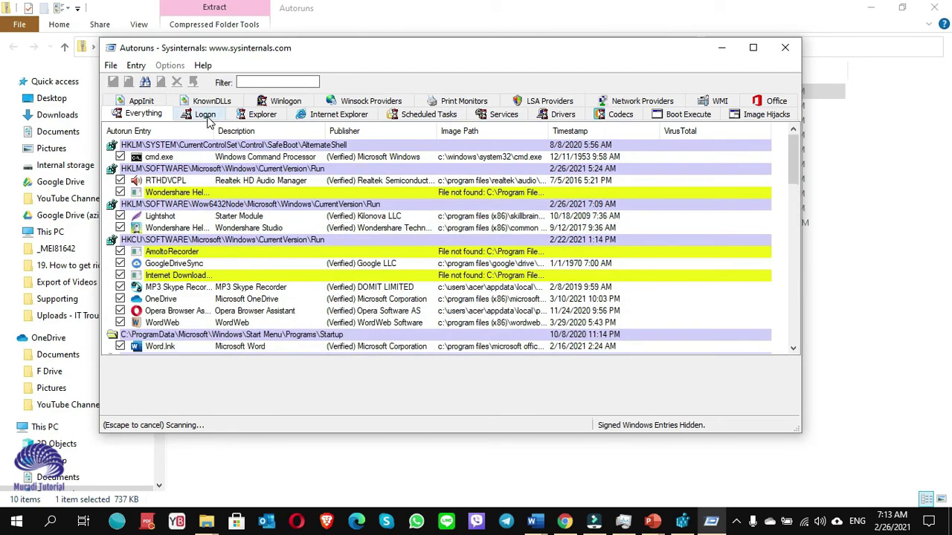
Show Autoruns' Logon entries, then switch back to Task Manager's Startup list.
{"action": "left_click", "coordinate": [206, 115]}
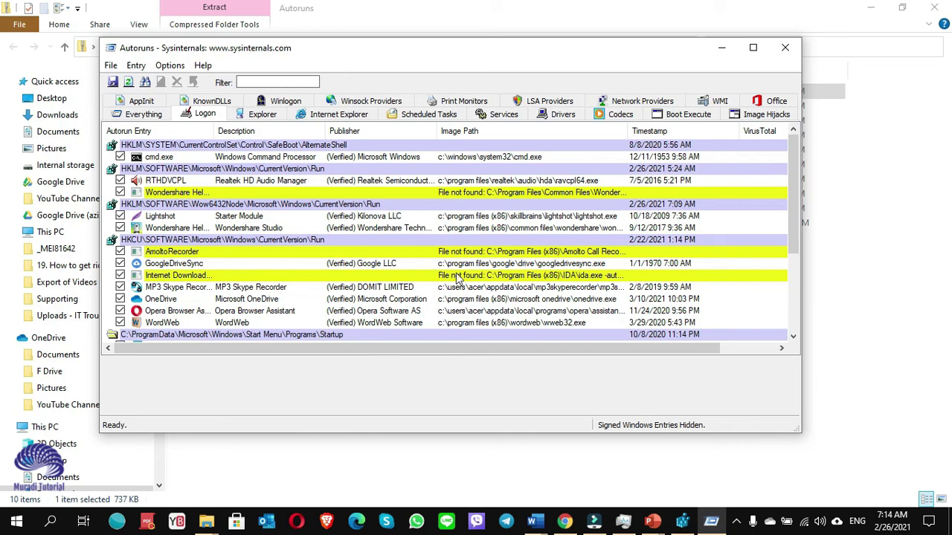
{"action": "left_click", "coordinate": [624, 520]}
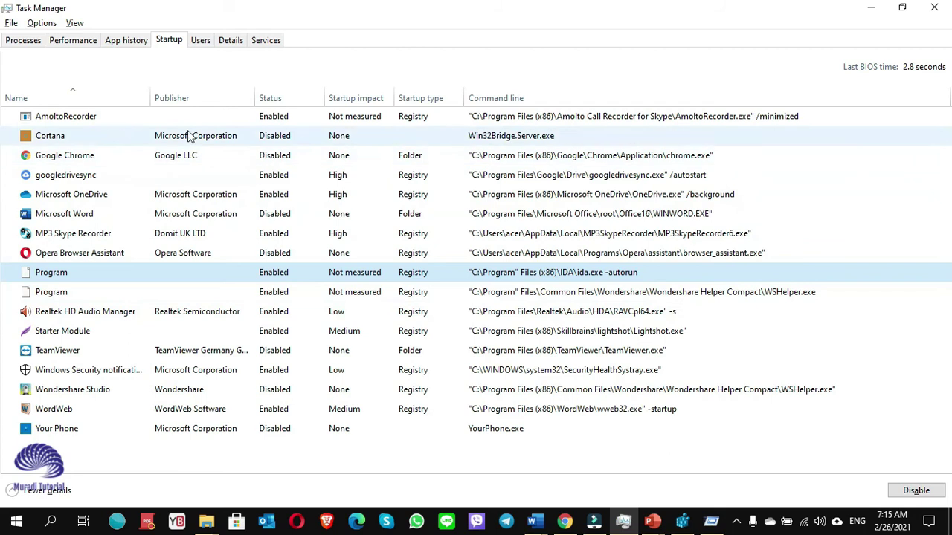
{"action": "left_click", "coordinate": [103, 115]}
{"action": "right_click", "coordinate": [134, 116]}
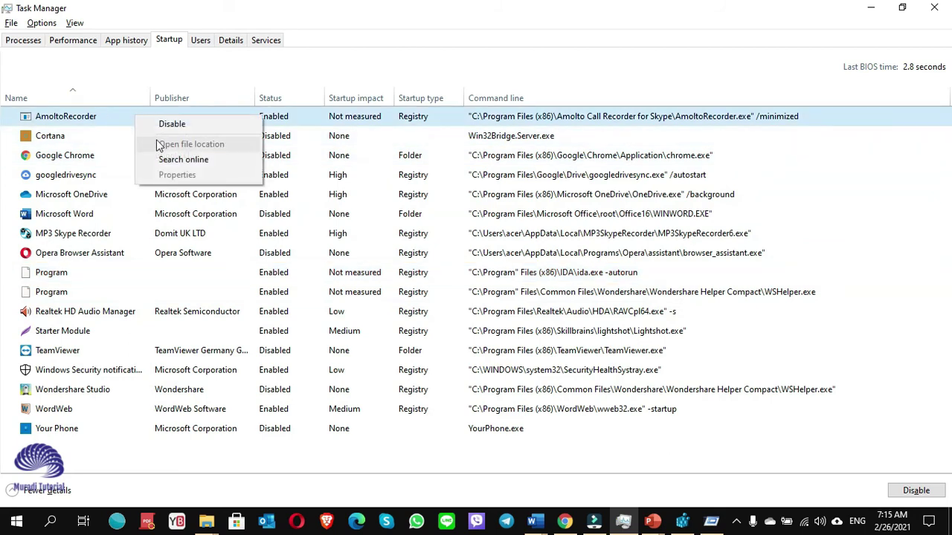
{"action": "left_click", "coordinate": [197, 146]}
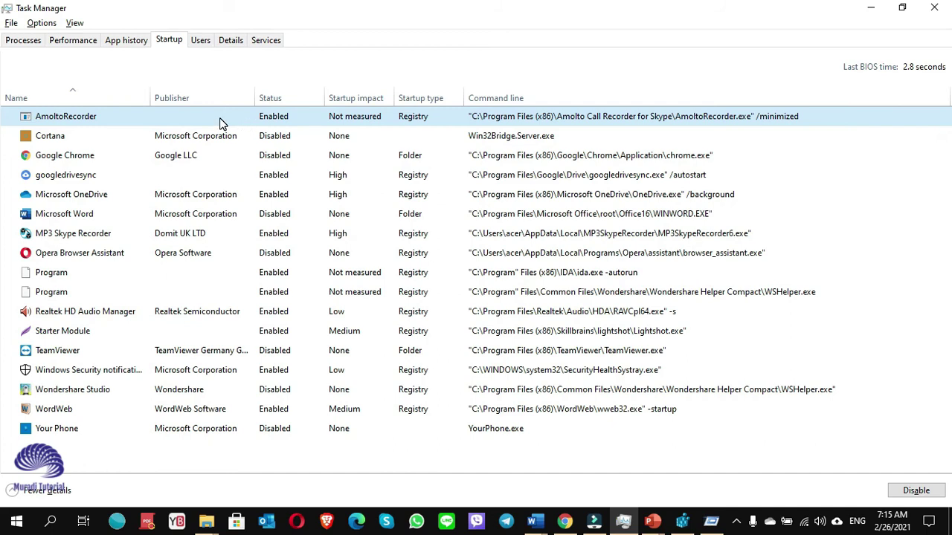
{"action": "right_click", "coordinate": [220, 123]}
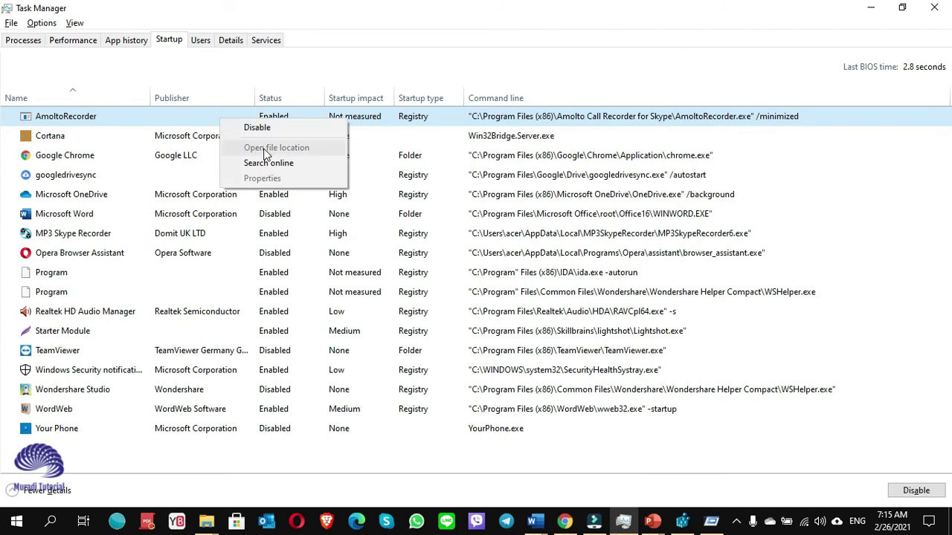
{"action": "left_click", "coordinate": [461, 122]}
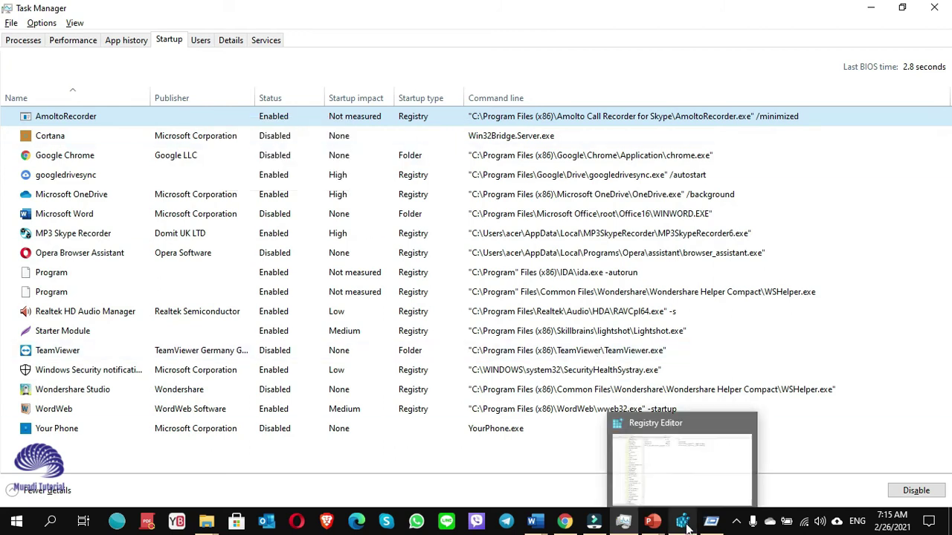
Delete the yellow Wondershare Helper, AmoltoRecorder and Internet Download Accelerator logon entries, confirming each.
{"action": "left_click", "coordinate": [712, 522]}
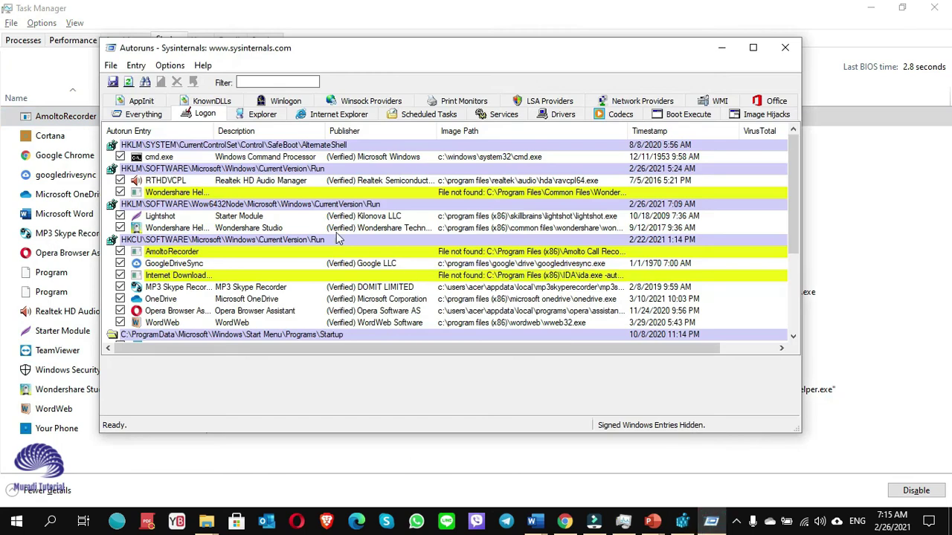
{"action": "right_click", "coordinate": [287, 195]}
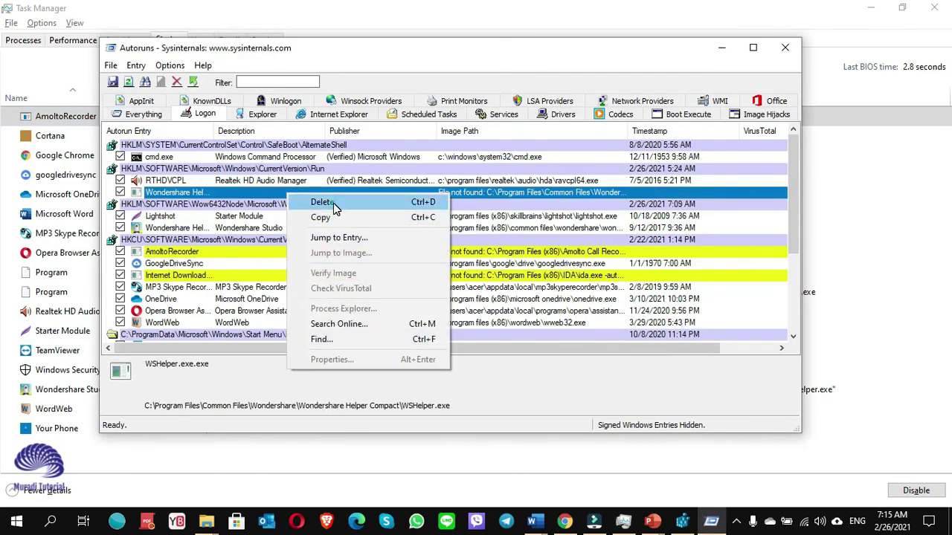
{"action": "left_click", "coordinate": [334, 208]}
{"action": "left_click", "coordinate": [520, 308]}
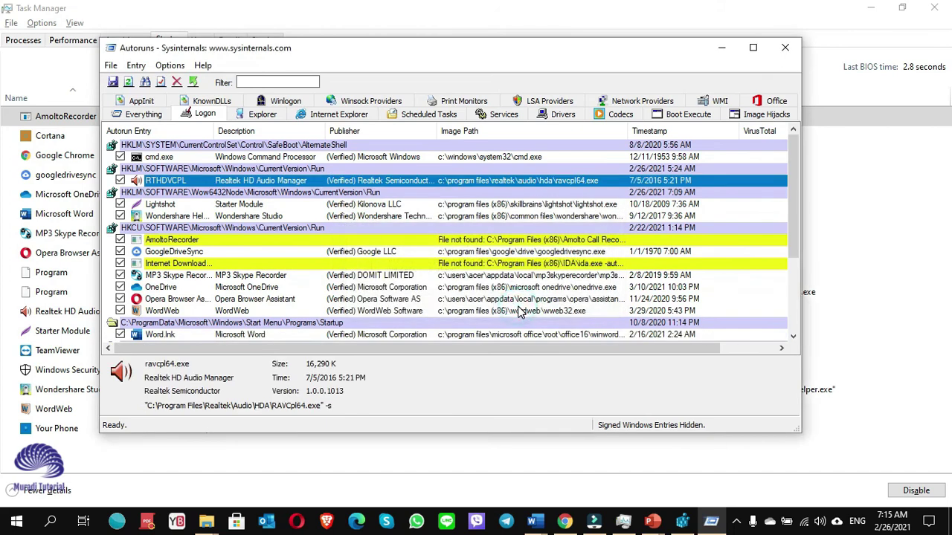
{"action": "right_click", "coordinate": [365, 243]}
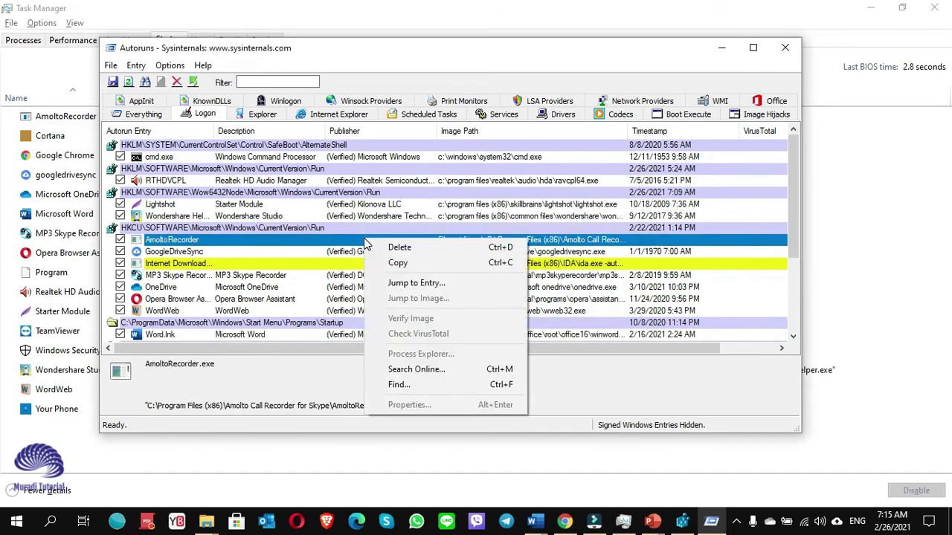
{"action": "left_click", "coordinate": [411, 249]}
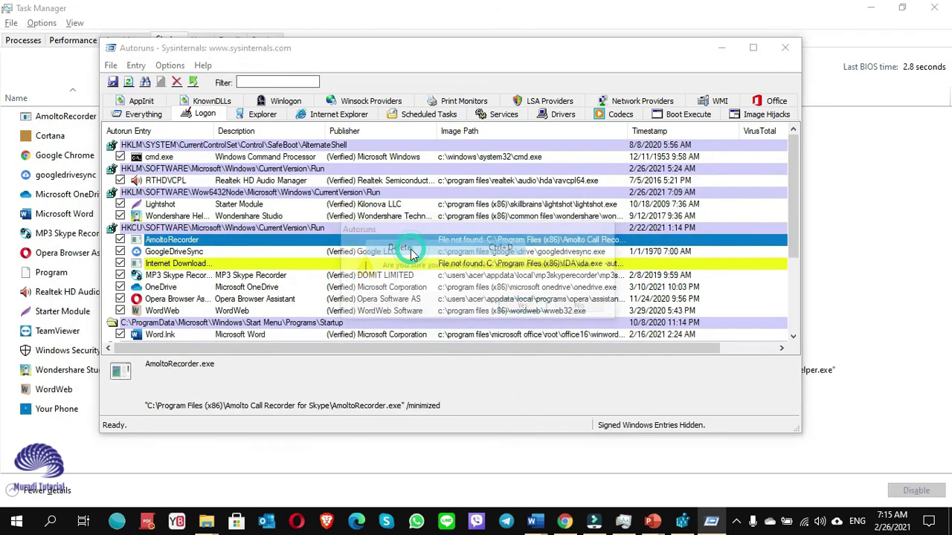
{"action": "left_click", "coordinate": [523, 308]}
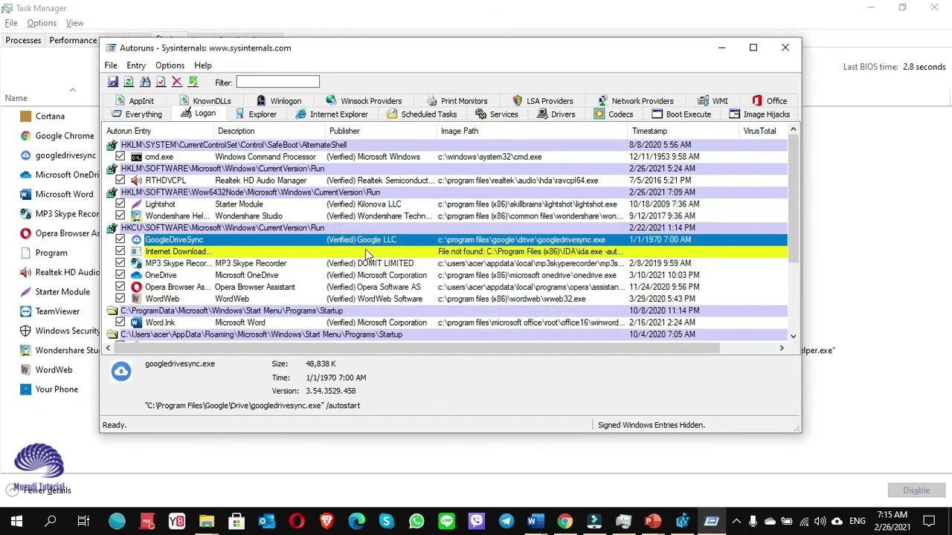
{"action": "right_click", "coordinate": [360, 252]}
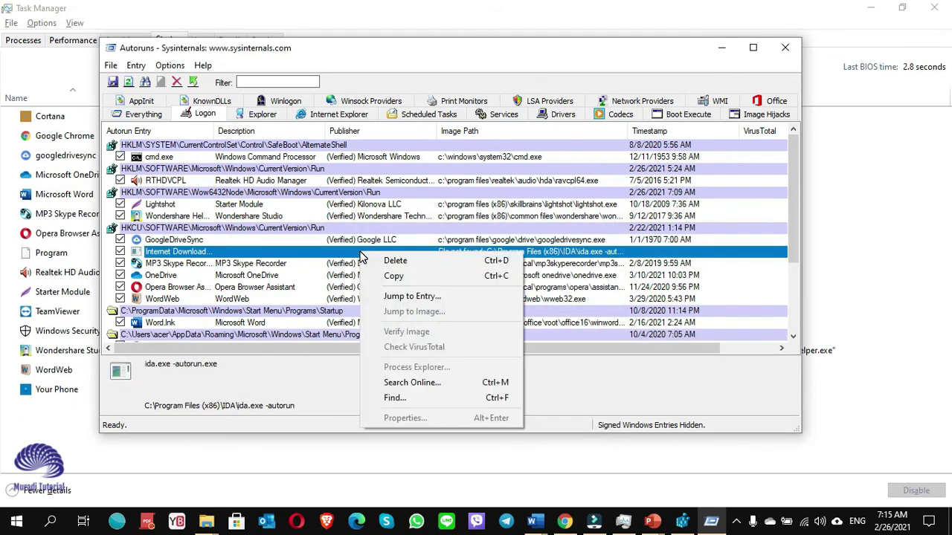
{"action": "left_click", "coordinate": [410, 259]}
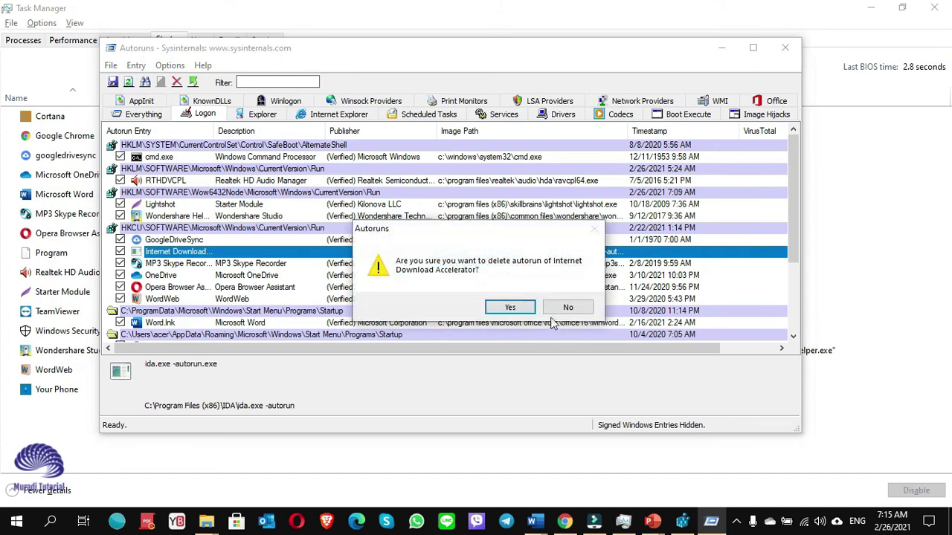
{"action": "left_click", "coordinate": [514, 307]}
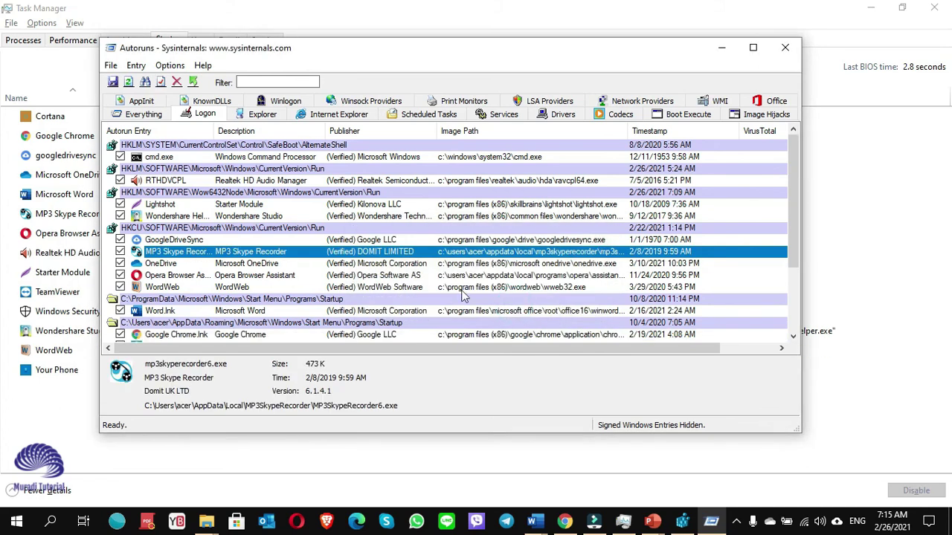
Switch to Task Manager to confirm AmoltoRecorder and the unnamed Program entries are gone.
{"action": "left_click", "coordinate": [626, 520]}
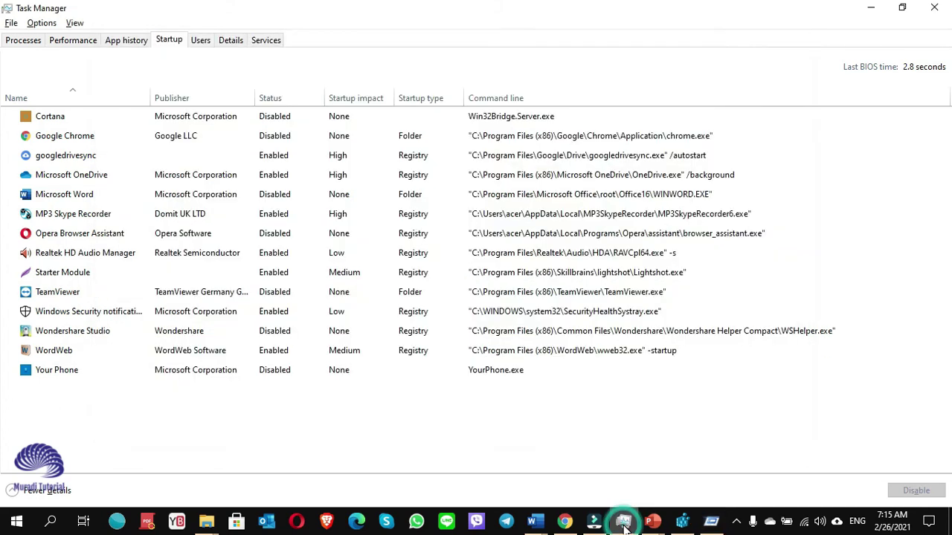